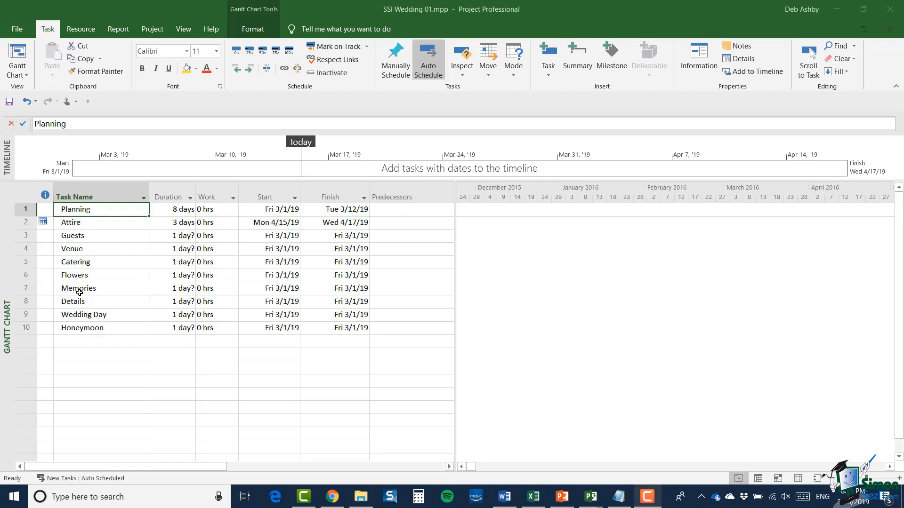
Insert a new task above Venue and name it 'Make Guest List'
click(27, 235)
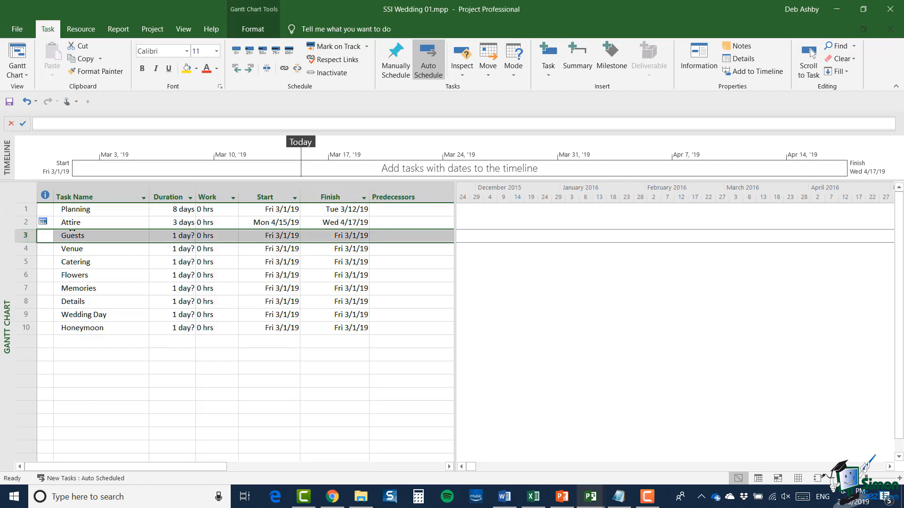
click(75, 249)
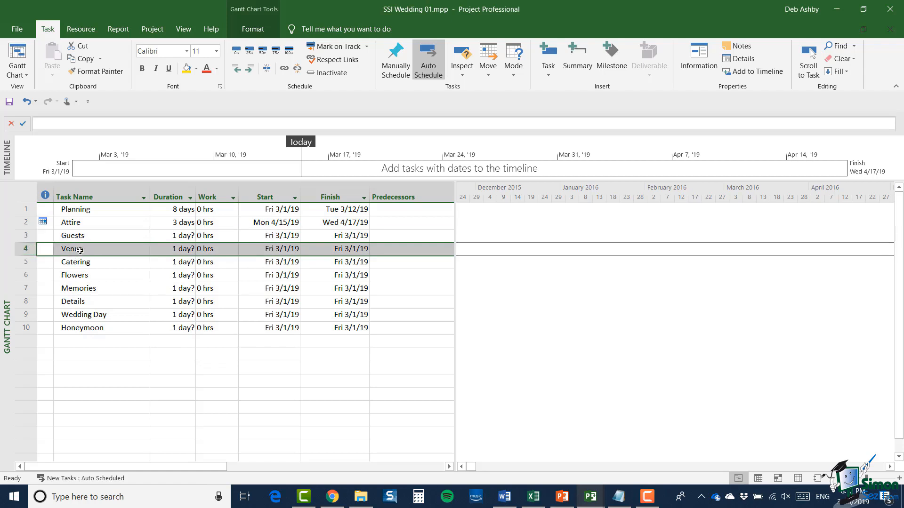
right_click(80, 250)
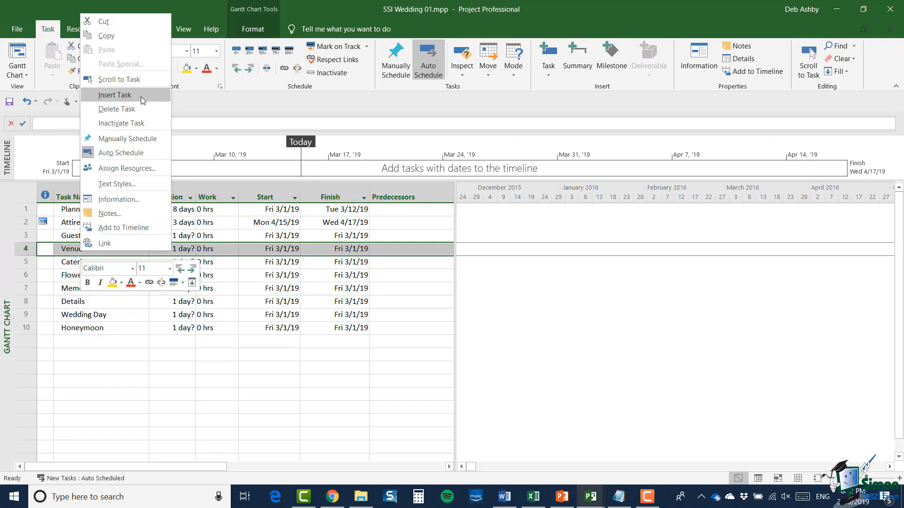
click(114, 95)
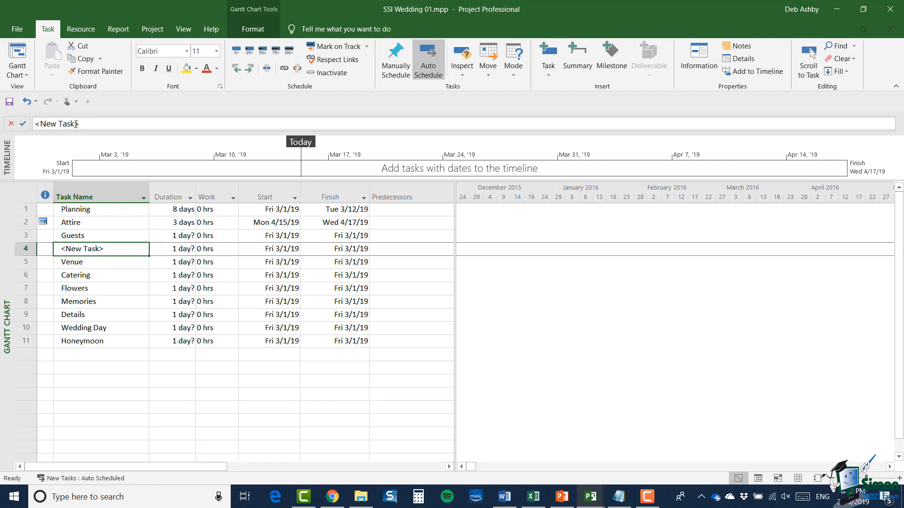
click(82, 124)
click(74, 124)
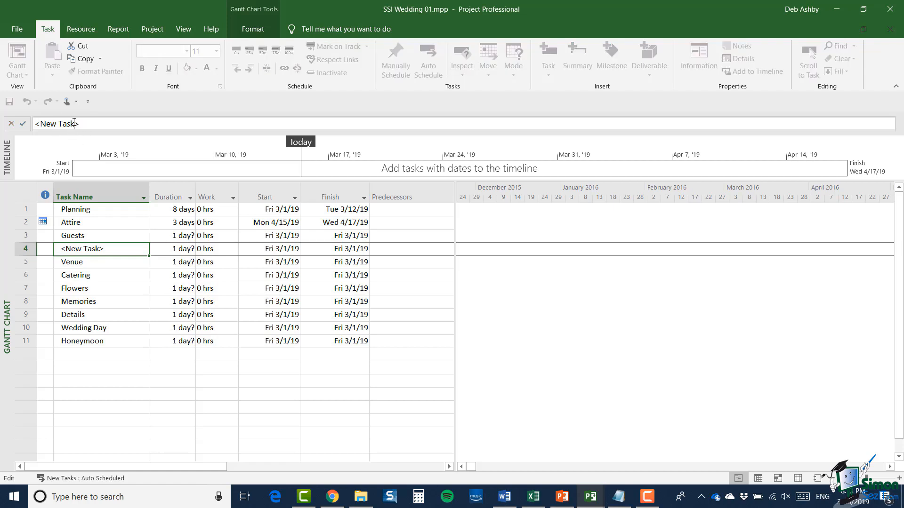
key(shift+Home)
text(Maake)
key(BackSpace)
text(ke Guest List)
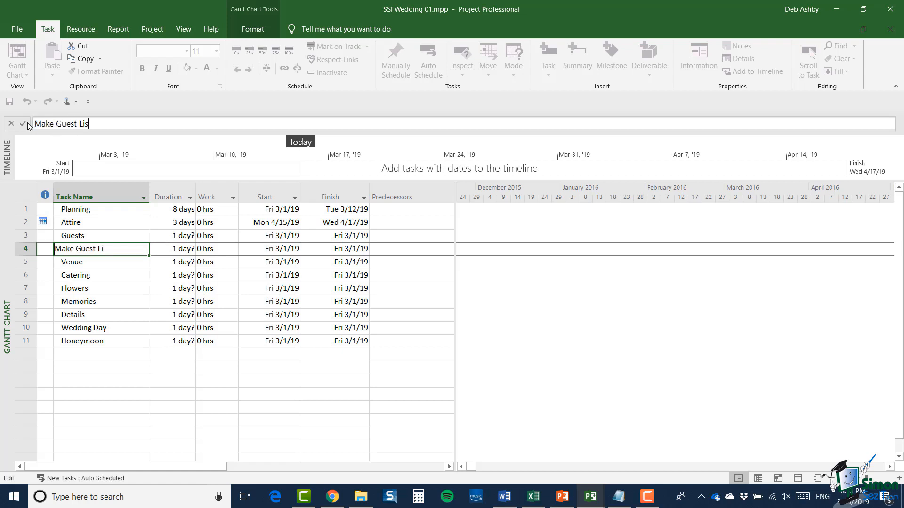
key(Return)
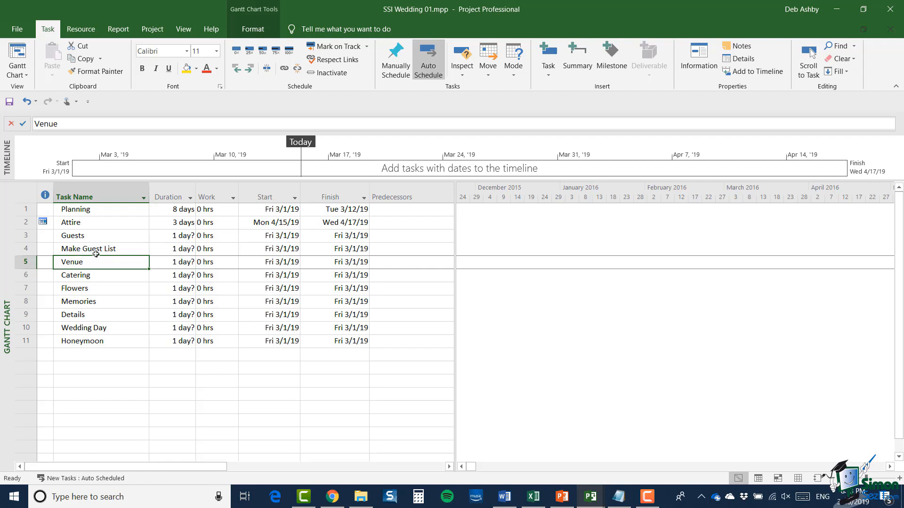
Indent Make Guest List under Guests, then collapse and expand Guests twice to check
click(96, 253)
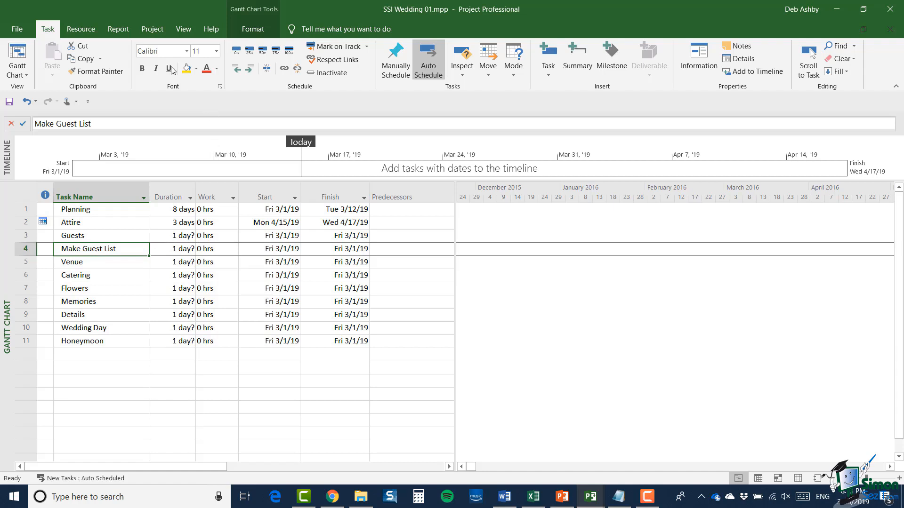
click(249, 72)
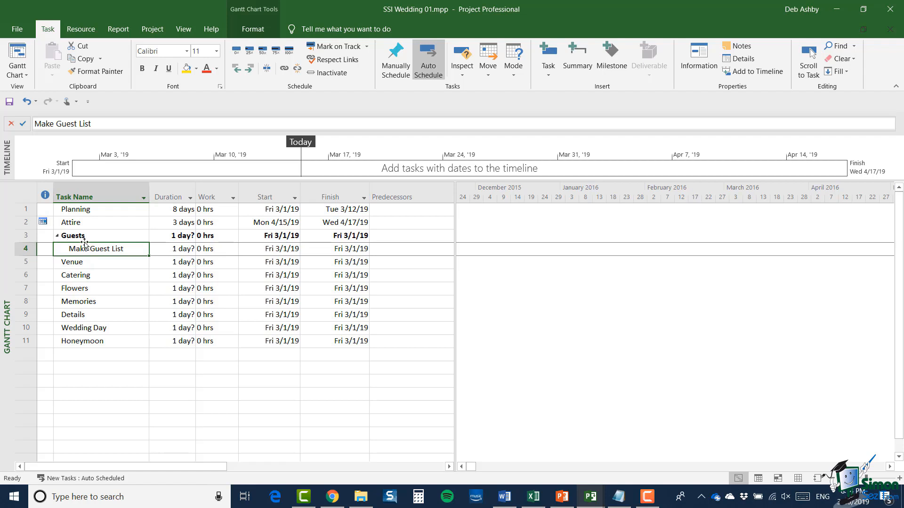
click(57, 236)
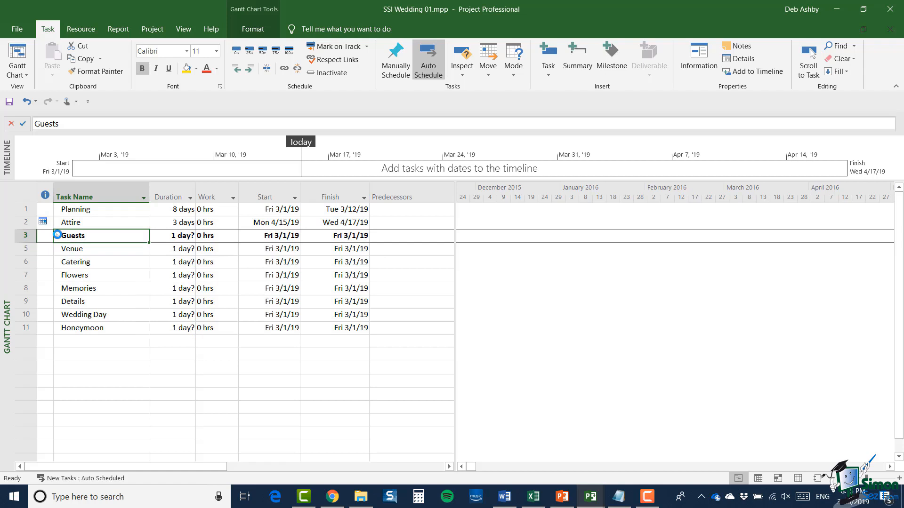
click(58, 237)
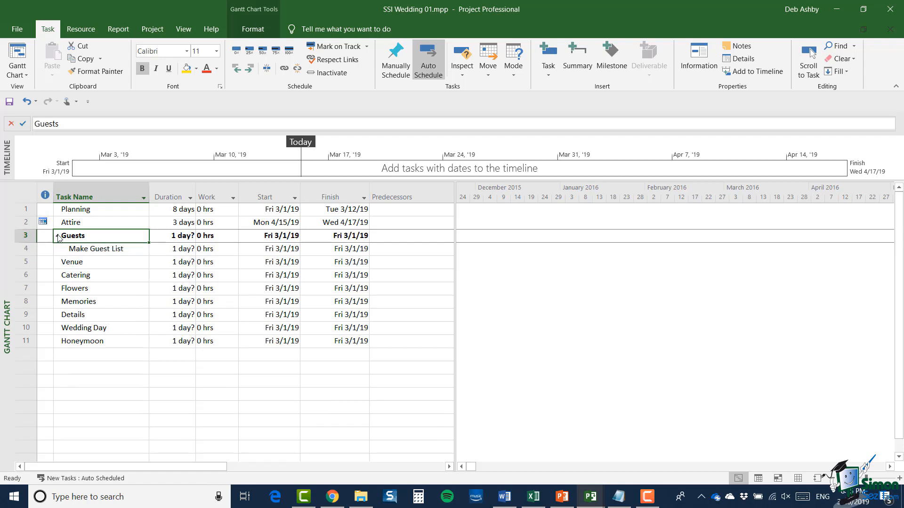
click(57, 236)
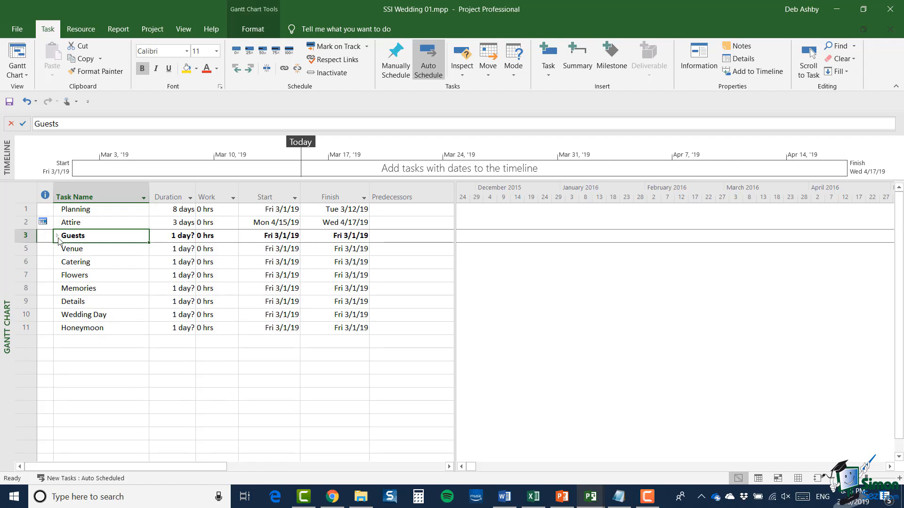
click(57, 237)
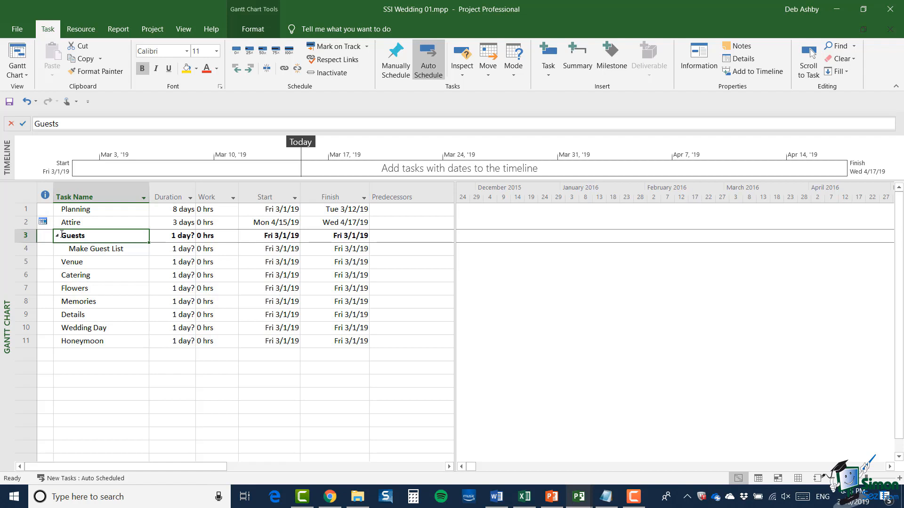
Insert a new task above Venue named 'Send out Invitations'
click(26, 261)
right_click(79, 265)
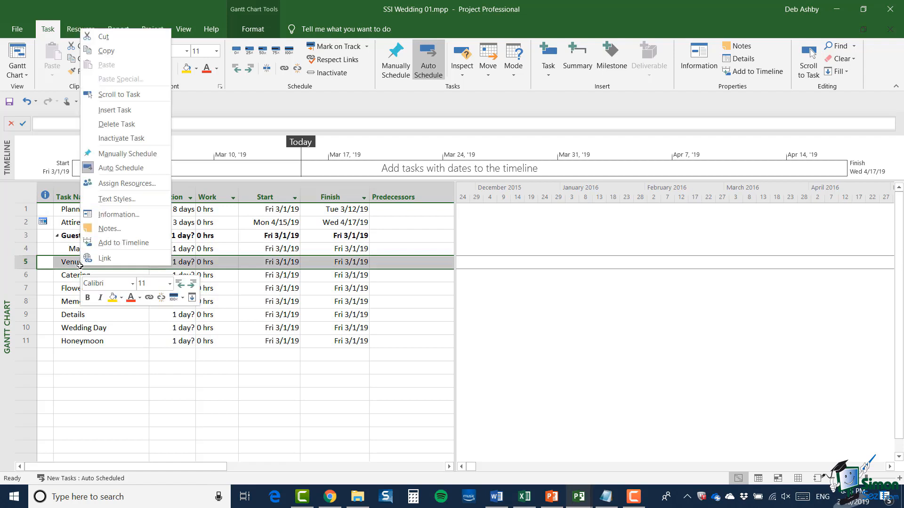
click(106, 111)
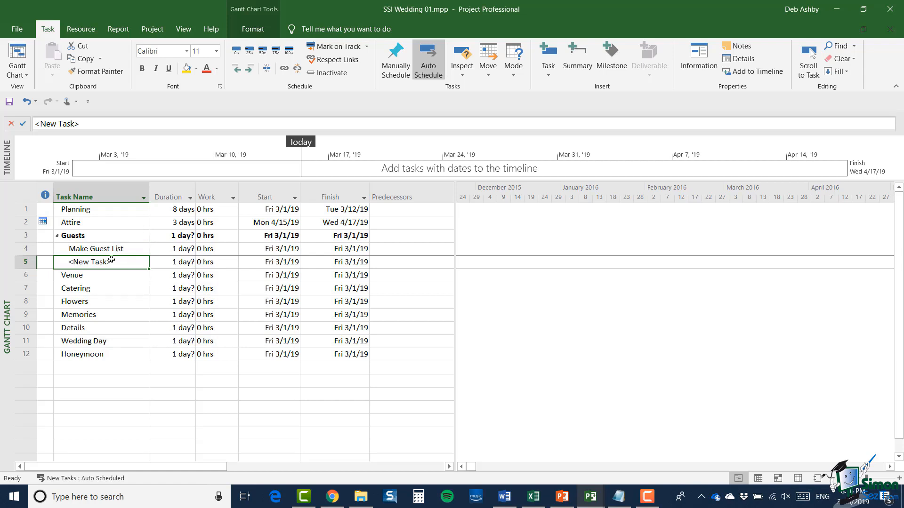
click(74, 124)
drag(84, 124, 35, 123)
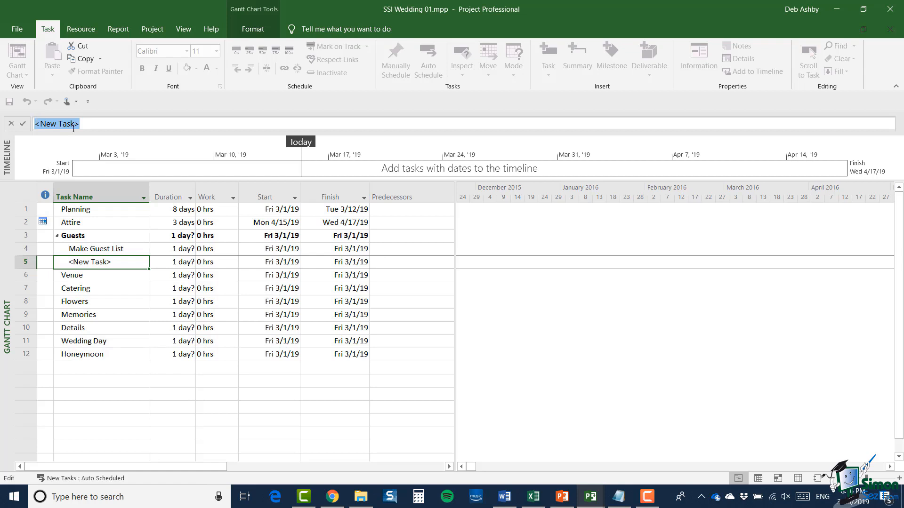
text(Sen)
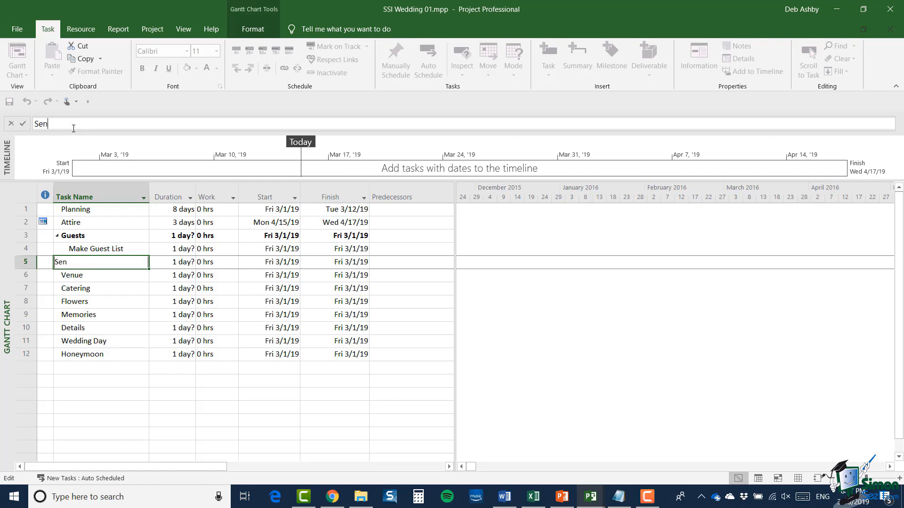
text(d out Invitations)
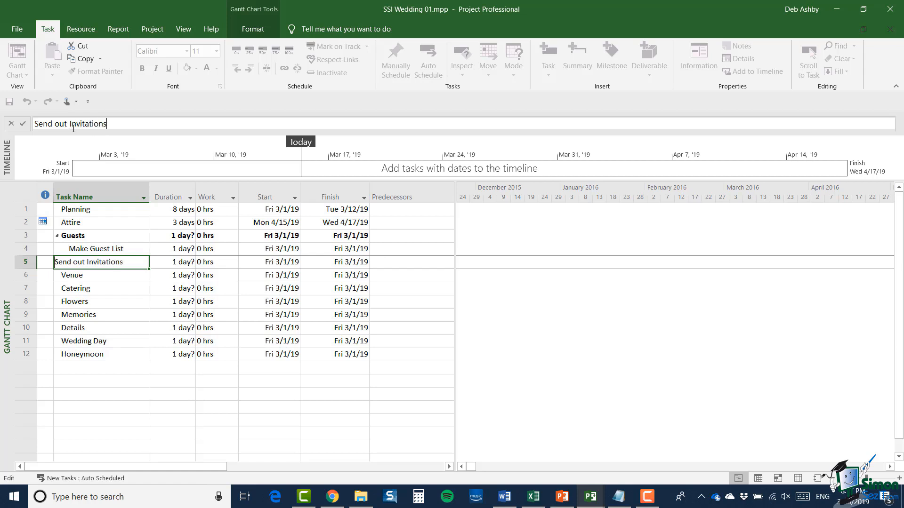
click(23, 125)
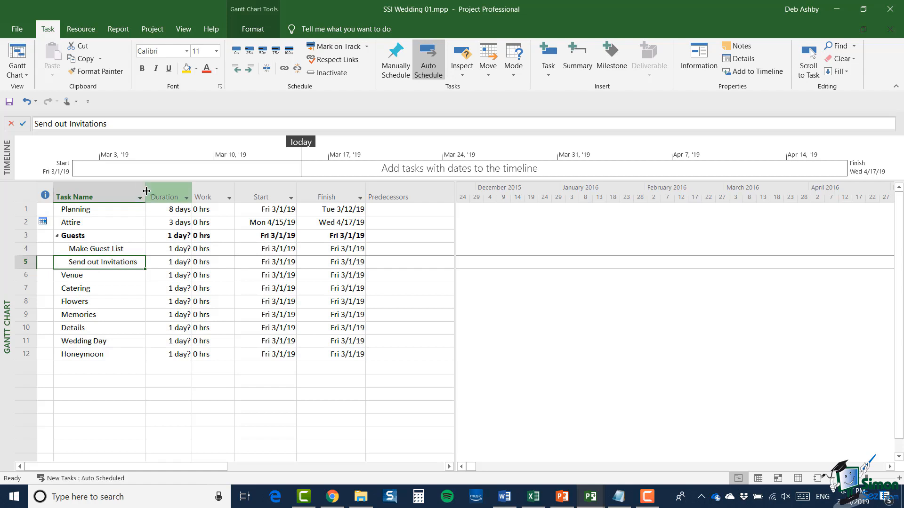
Narrow the Task Name column, then auto-fit it to the longest task name
drag(146, 190, 129, 191)
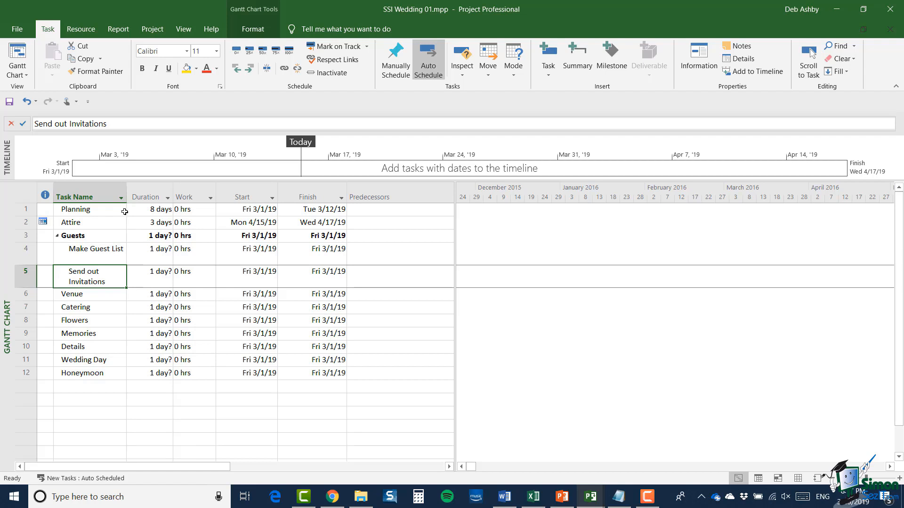
double_click(127, 193)
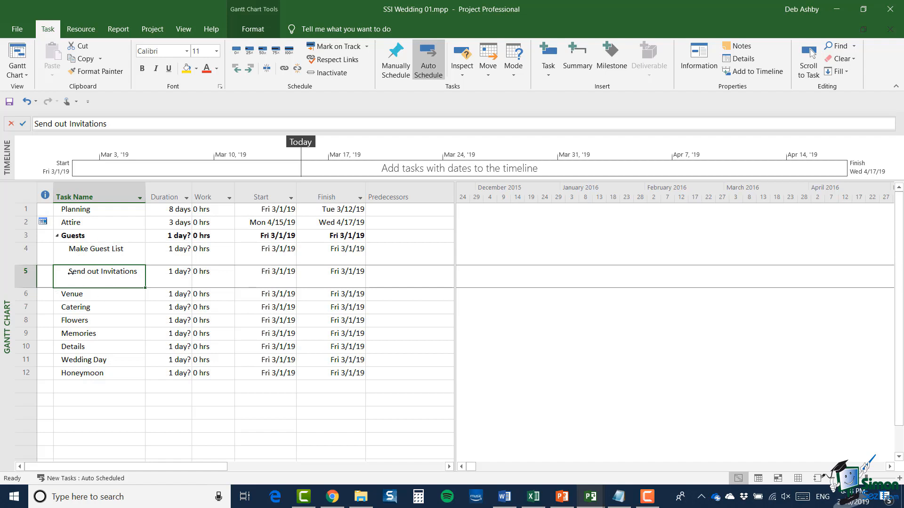
click(32, 271)
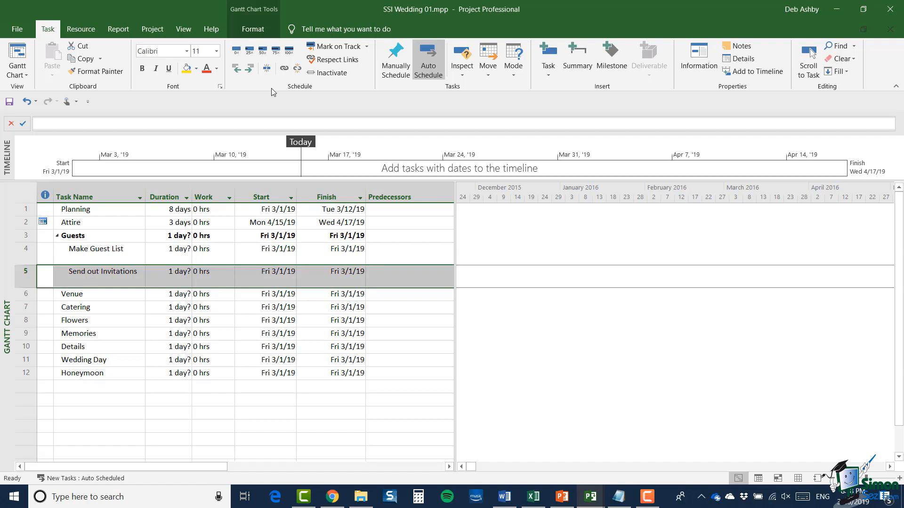
click(237, 73)
click(72, 298)
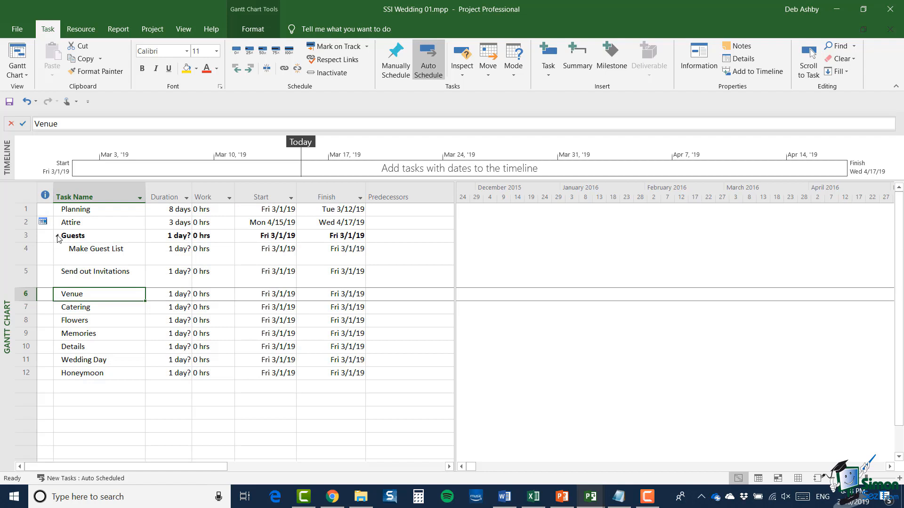
click(58, 237)
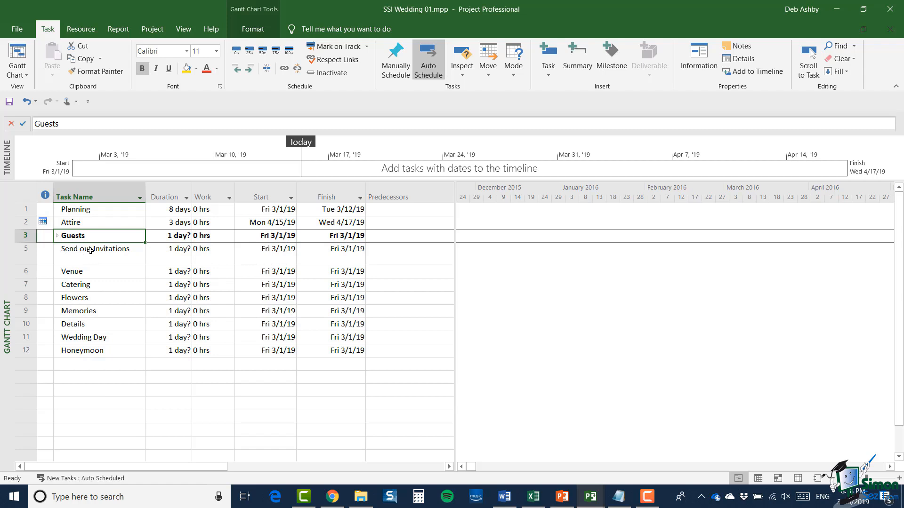
click(57, 236)
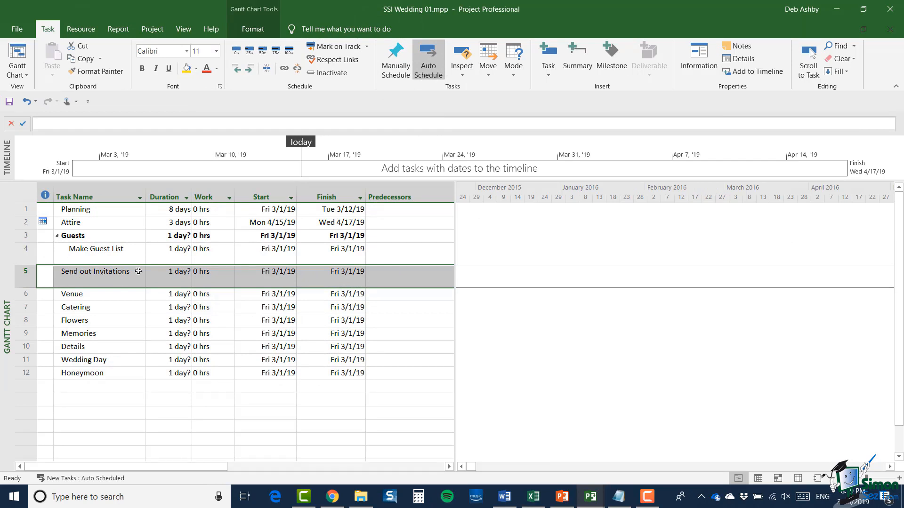
click(250, 71)
Deselect Send out Invitations and select the Book Guest Accommodation task name
click(212, 400)
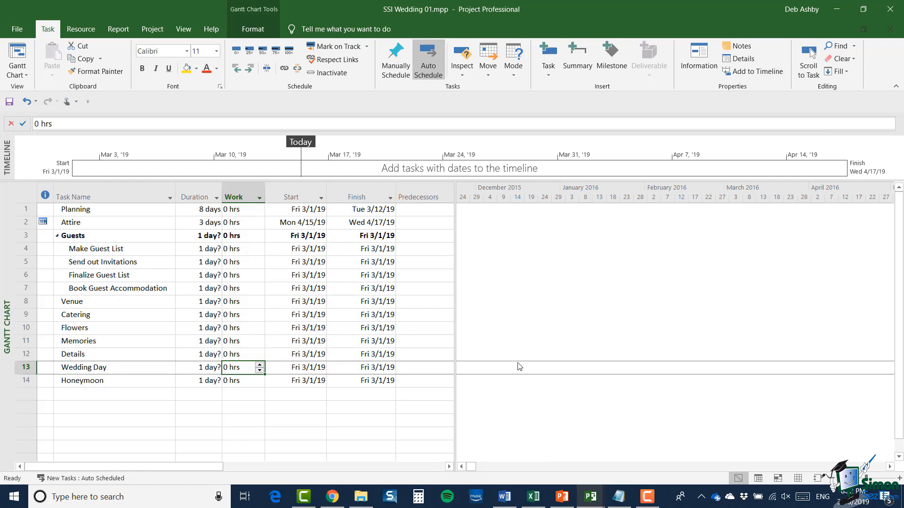
click(133, 290)
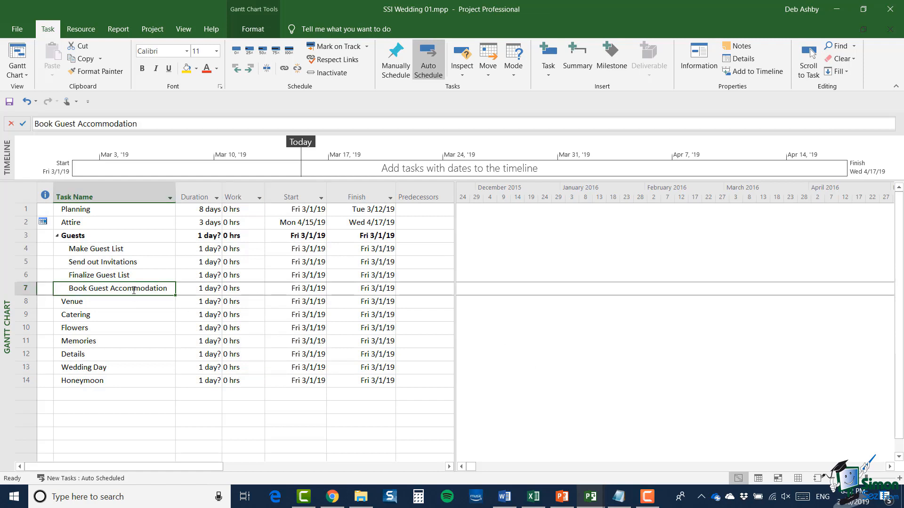
right_click(133, 290)
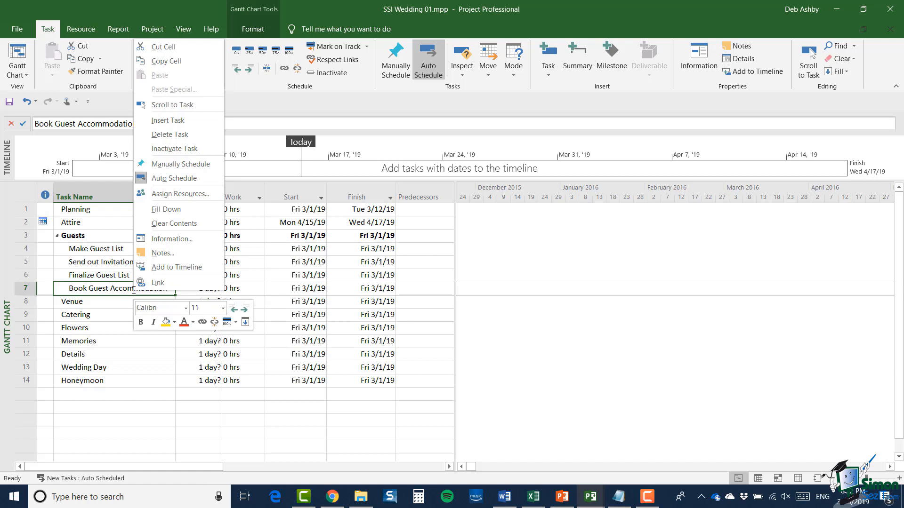
right_click(155, 289)
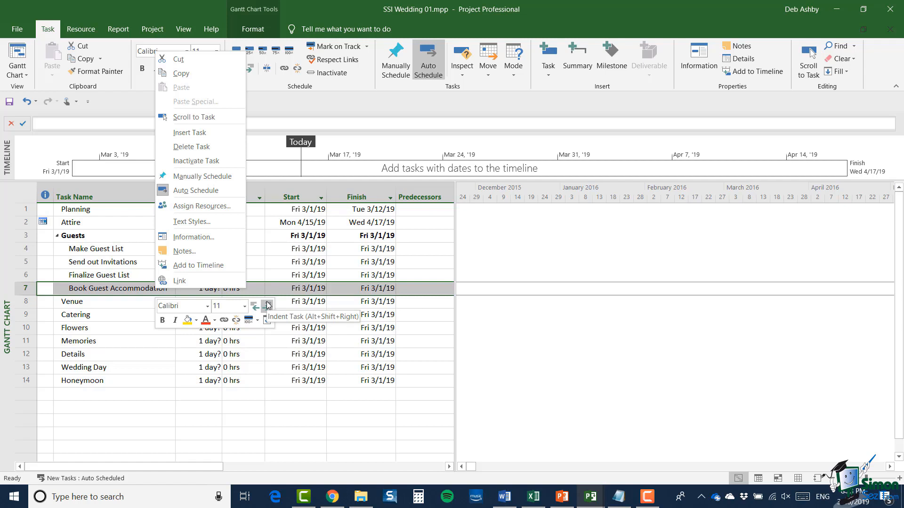
click(310, 406)
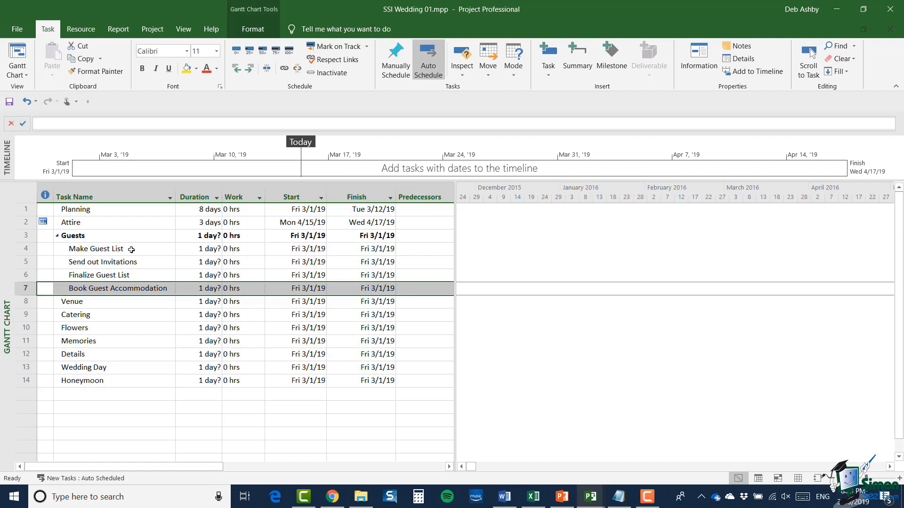
Raise the Make Guest List duration to 8 days with the duration spinner
click(101, 250)
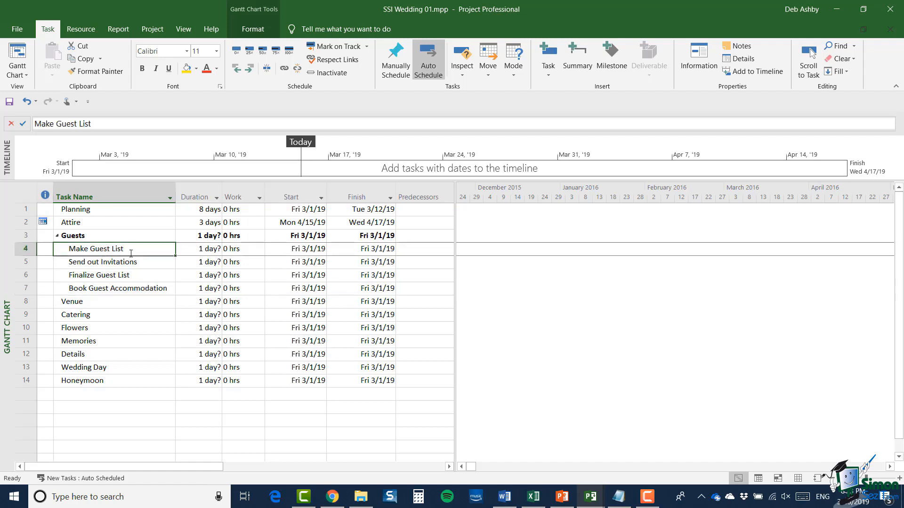
click(200, 251)
click(217, 246)
click(217, 246)
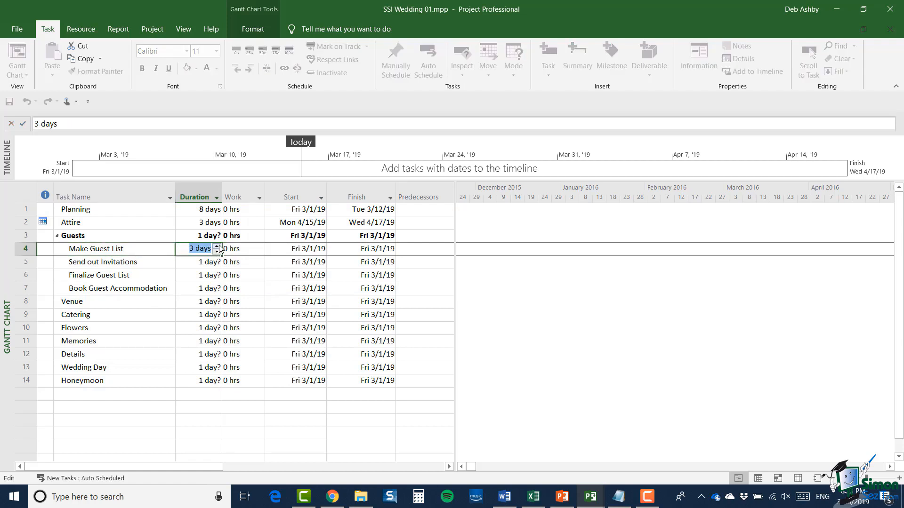
click(217, 246)
click(217, 246)
click(662, 357)
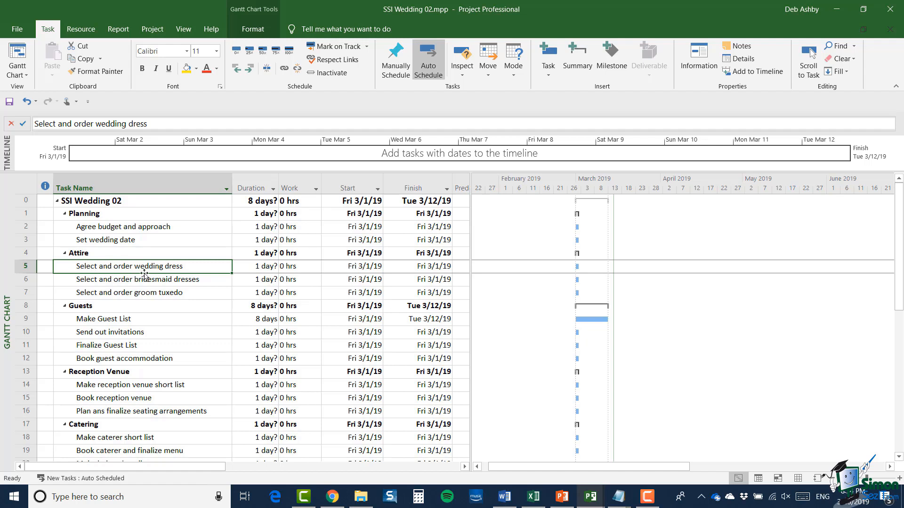
Insert a task named 'Select wedding dress' below Select and order wedding dress and indent it
right_click(123, 266)
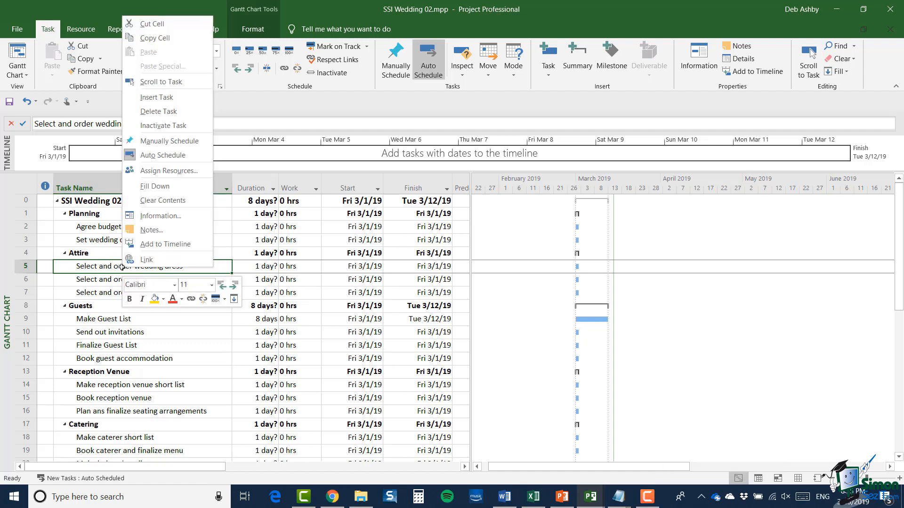
click(165, 98)
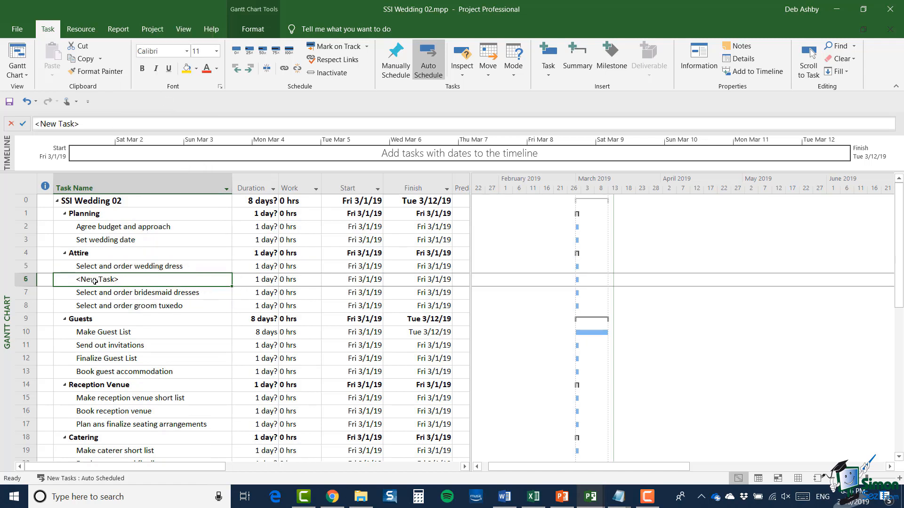
click(71, 122)
drag(80, 123, 33, 122)
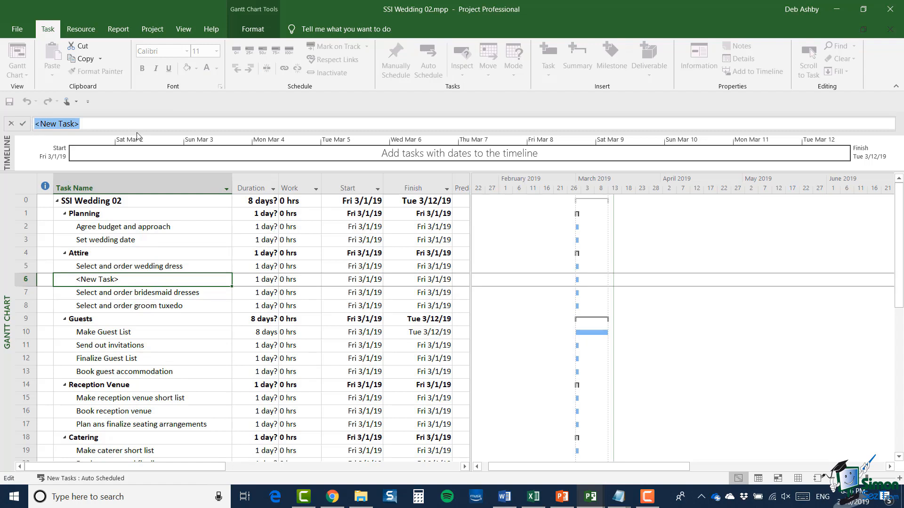
text(Select wwe)
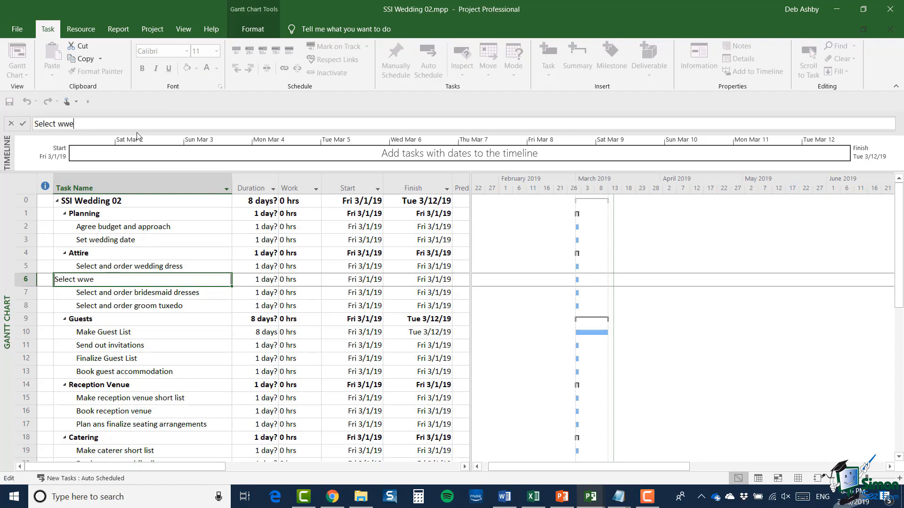
key(BackSpace)
key(BackSpace)
text(edding dress)
click(23, 124)
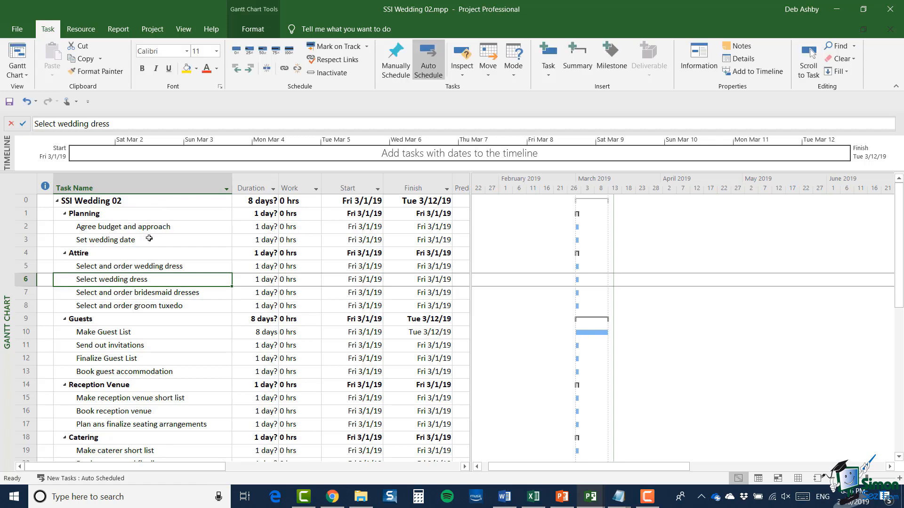
click(250, 69)
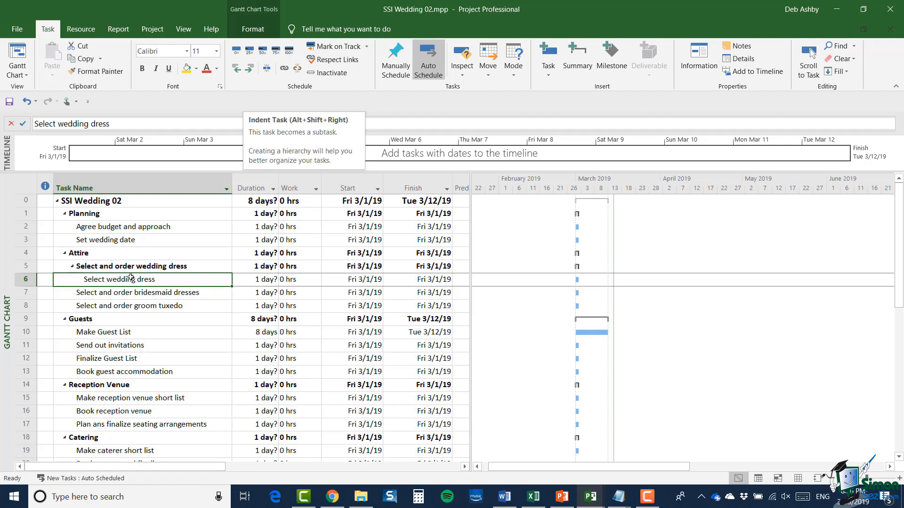
Insert an 'Order dress' task above Select and order bridesmaid dresses
click(106, 294)
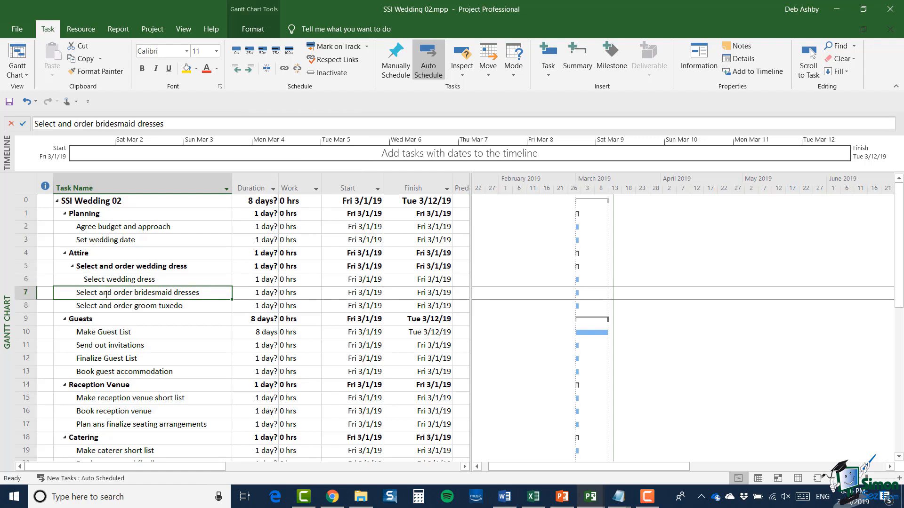
right_click(107, 294)
click(146, 125)
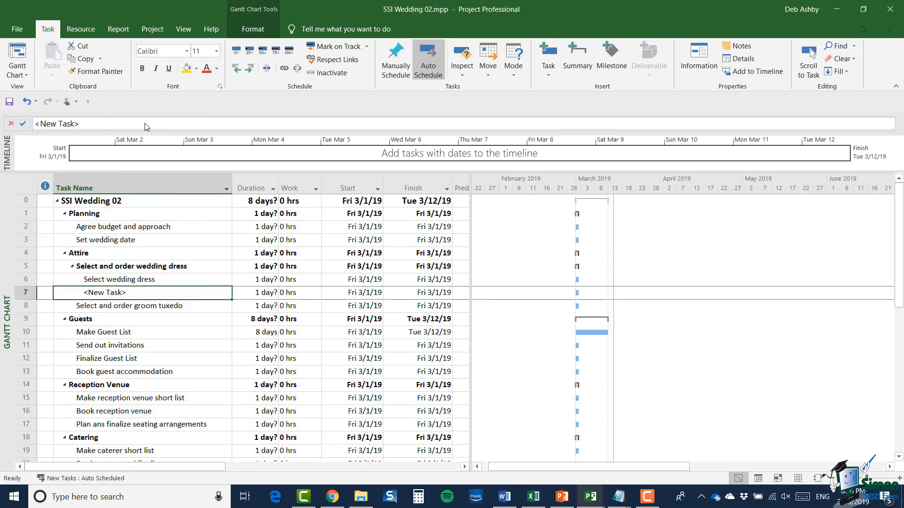
drag(84, 123, 33, 123)
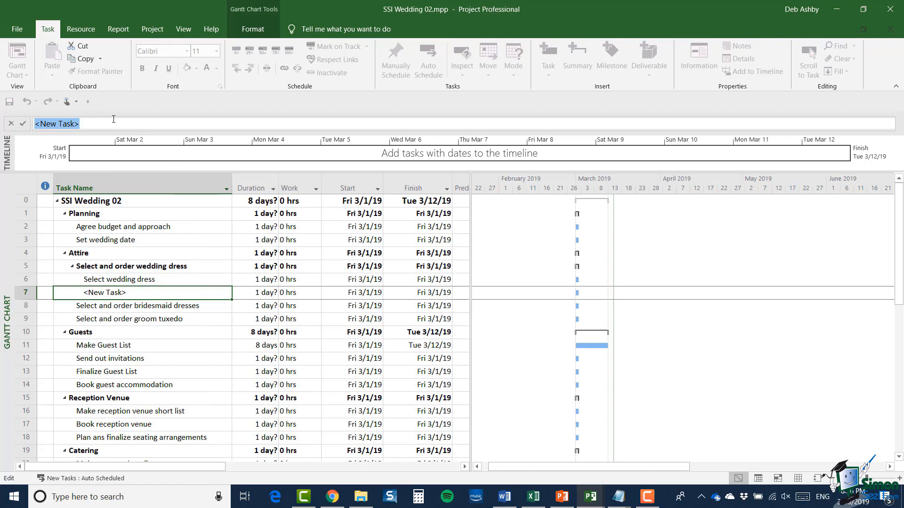
text(Ord)
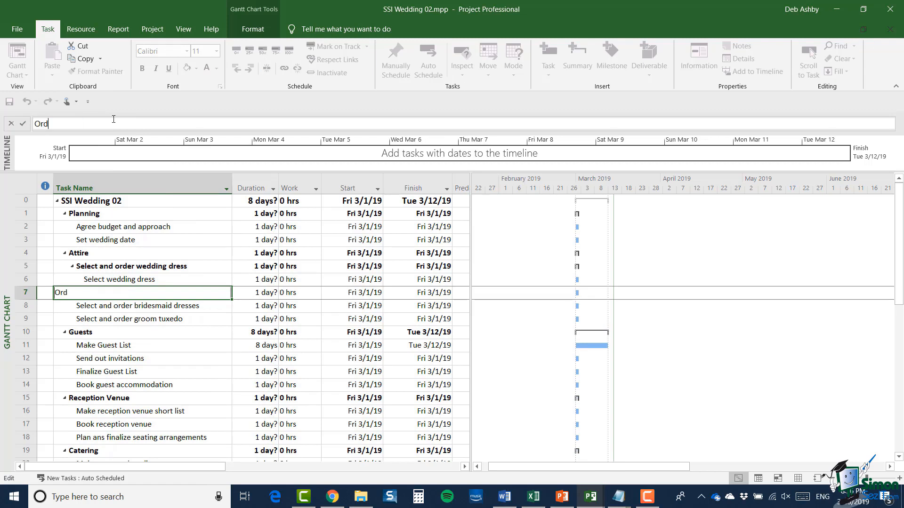
text(er dress)
click(30, 309)
Insert a 'Measurements and fittings' task after Order dress
right_click(29, 309)
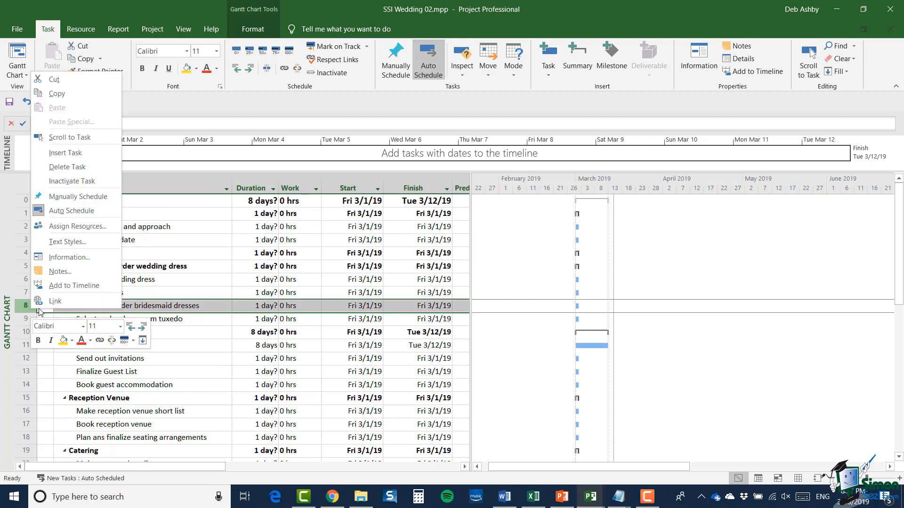
click(71, 154)
drag(88, 124, 34, 124)
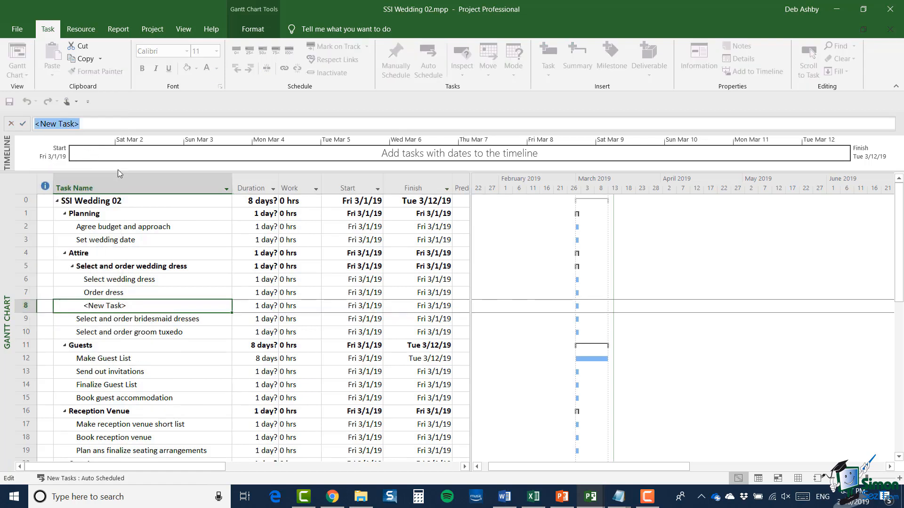
text(Mea)
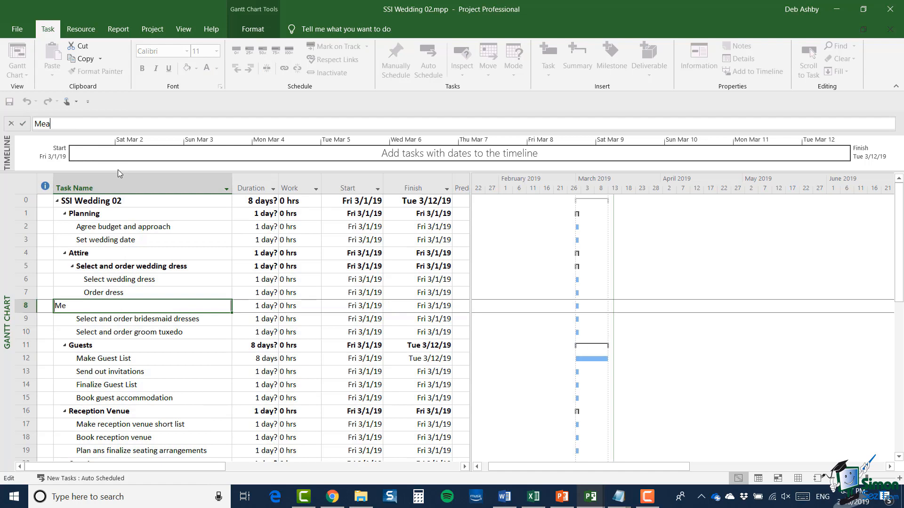
text(surements and fittings)
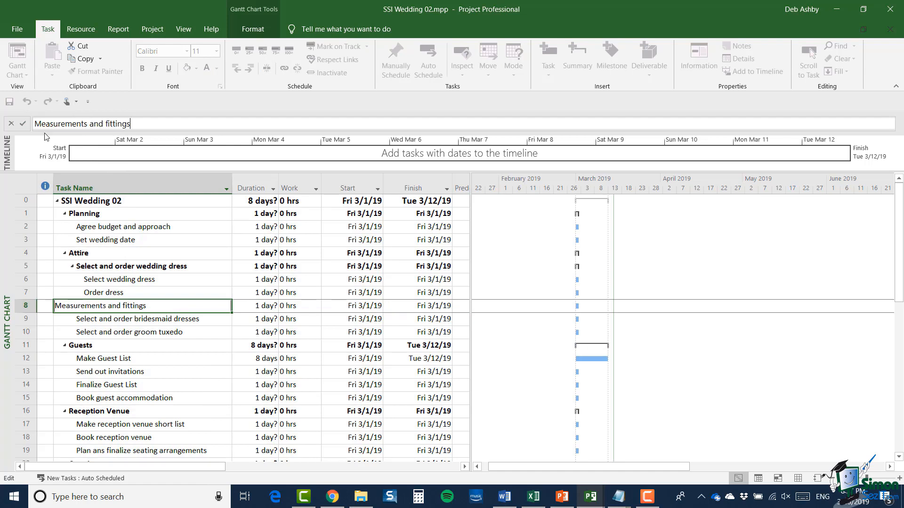
click(25, 123)
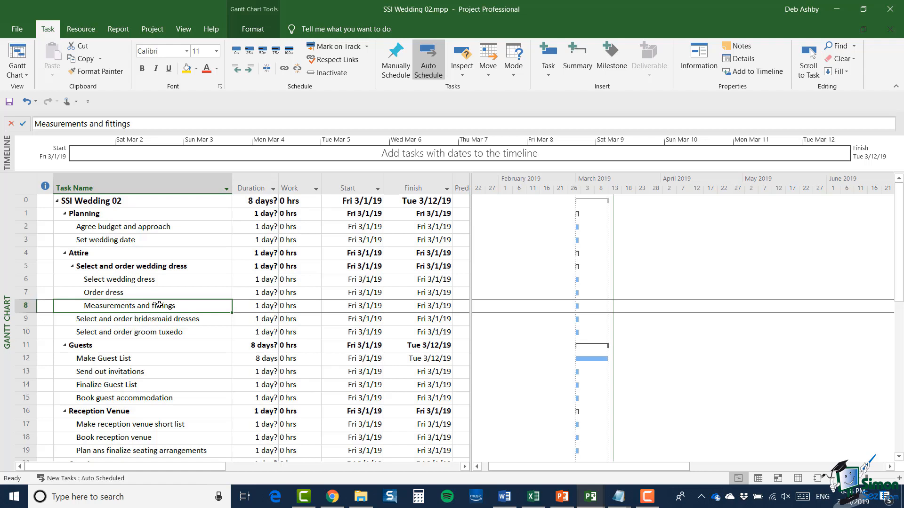
scroll(346, 303, down, 5)
scroll(346, 303, down, 5)
scroll(347, 303, up, 2)
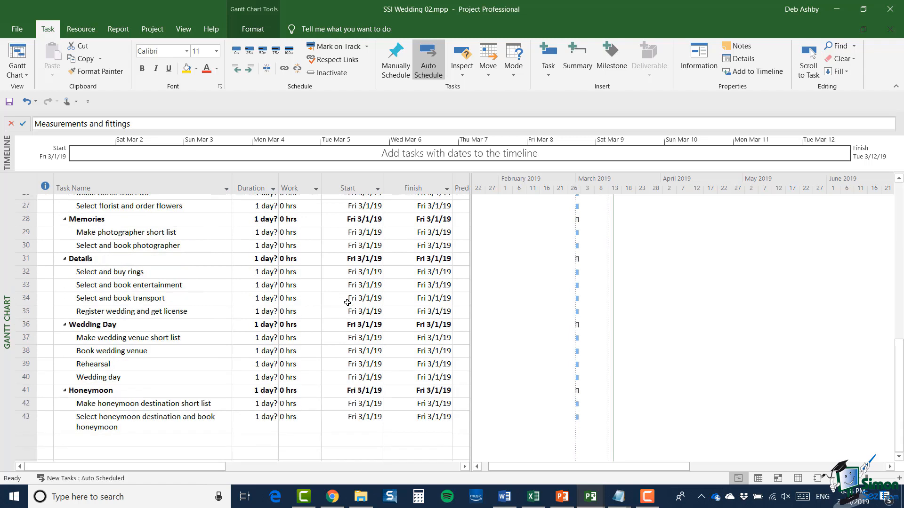
scroll(347, 302, up, 8)
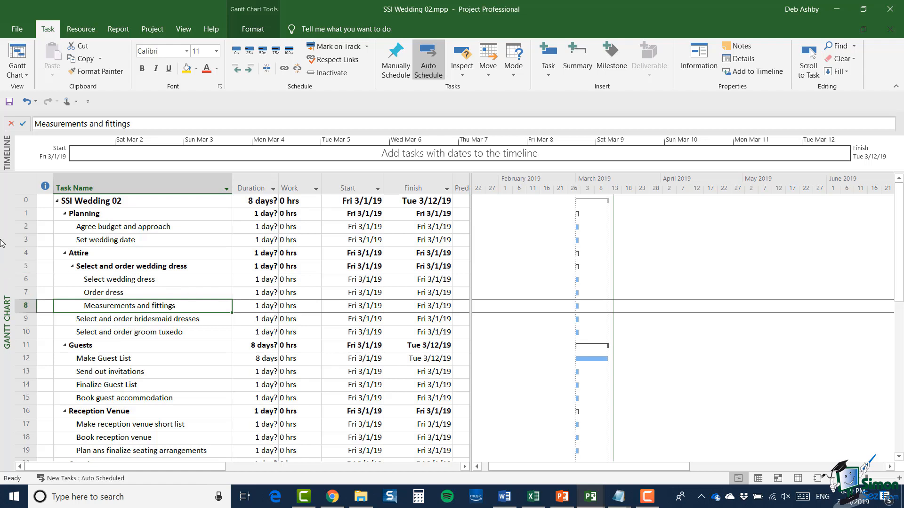
scroll(102, 286, down, 9)
scroll(103, 287, down, 3)
click(94, 303)
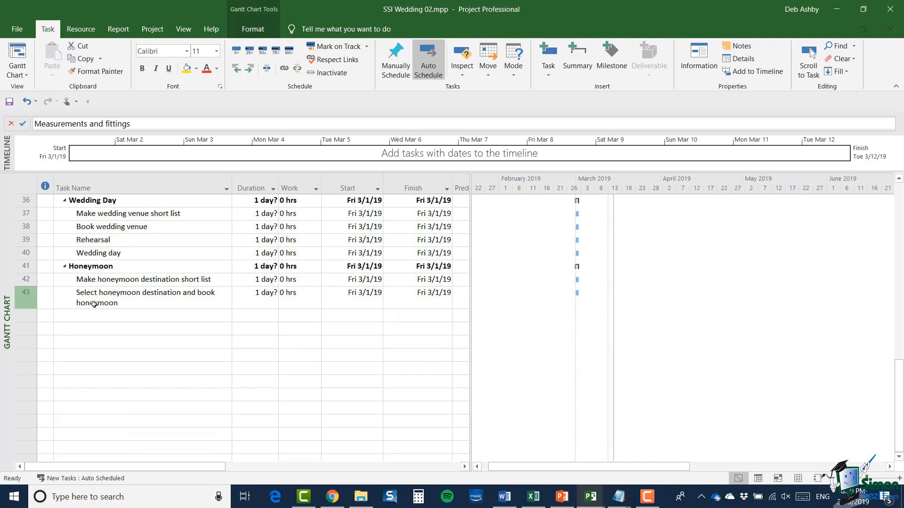
scroll(118, 286, up, 12)
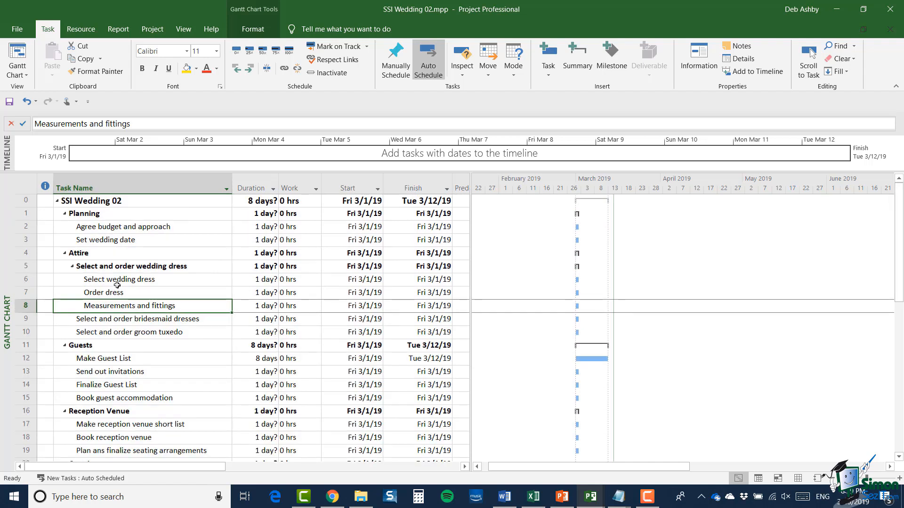
scroll(66, 304, down, 7)
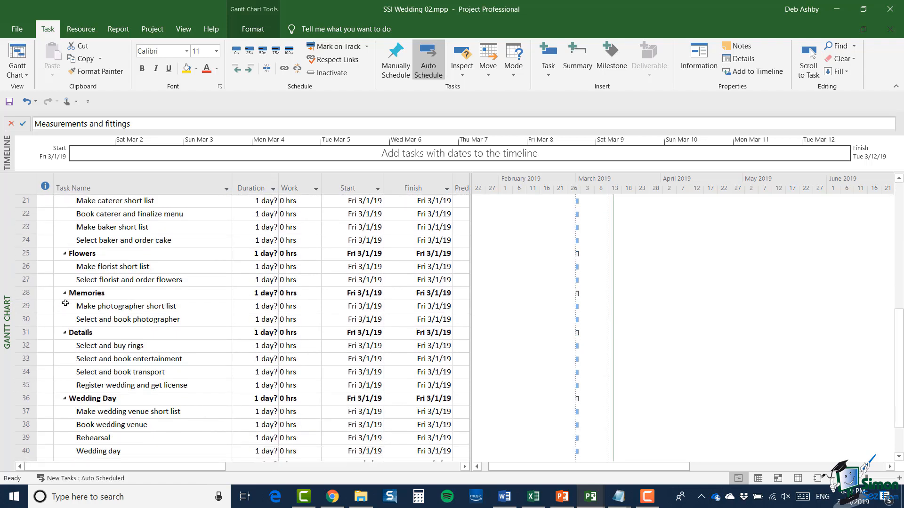
scroll(65, 303, down, 6)
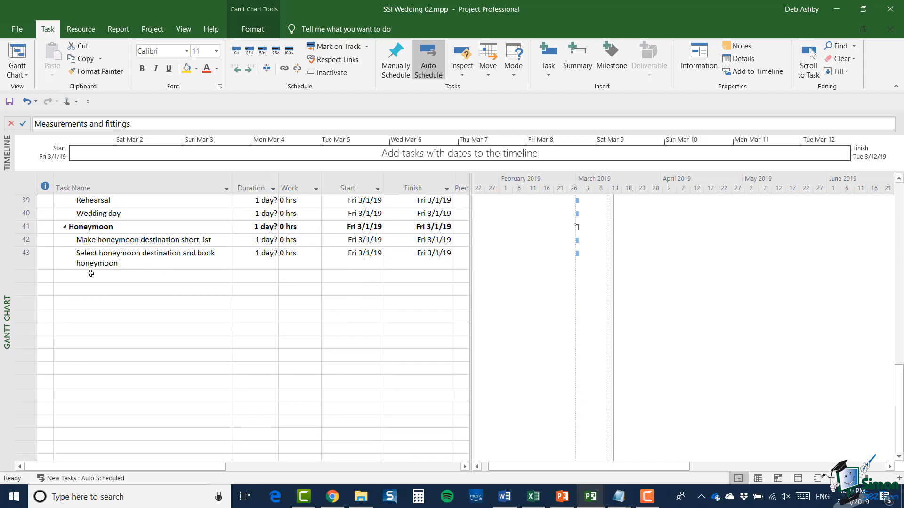
scroll(219, 280, up, 5)
scroll(219, 280, up, 9)
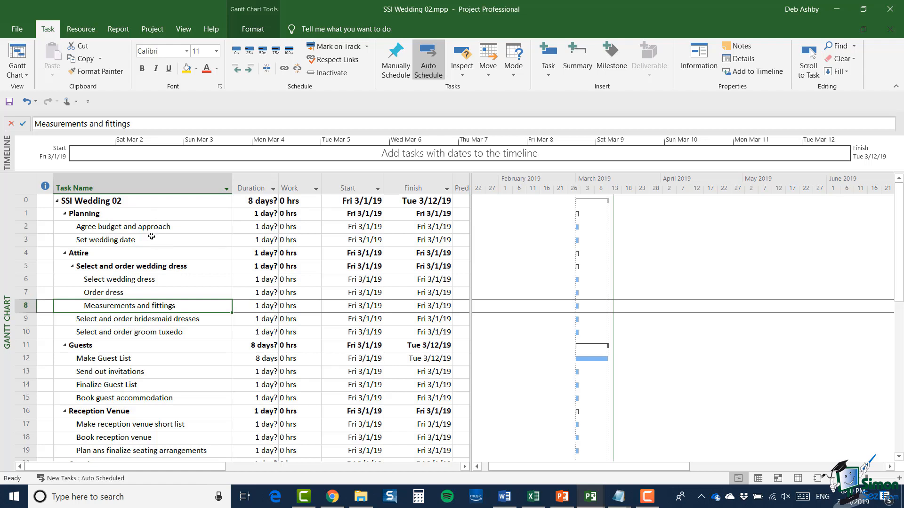
Select the Attire phase and hide its subtasks from the View tab's Outline menu
click(25, 255)
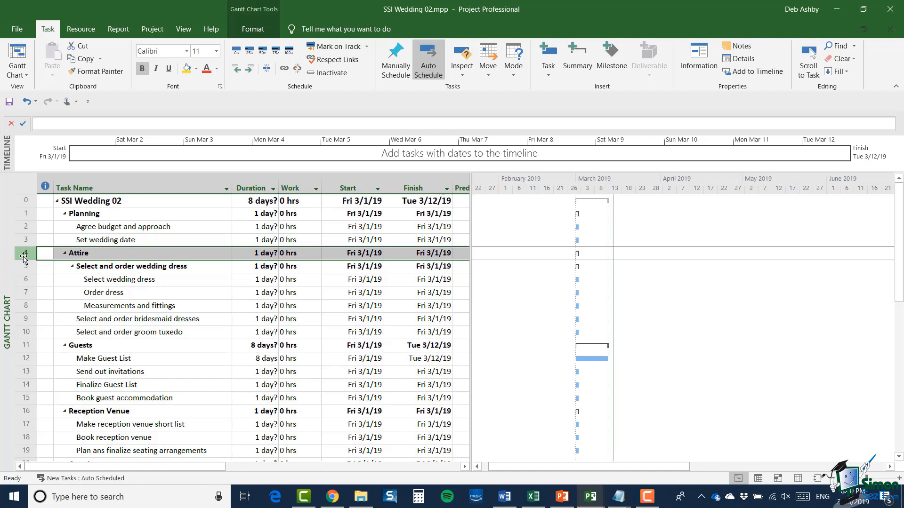
click(183, 29)
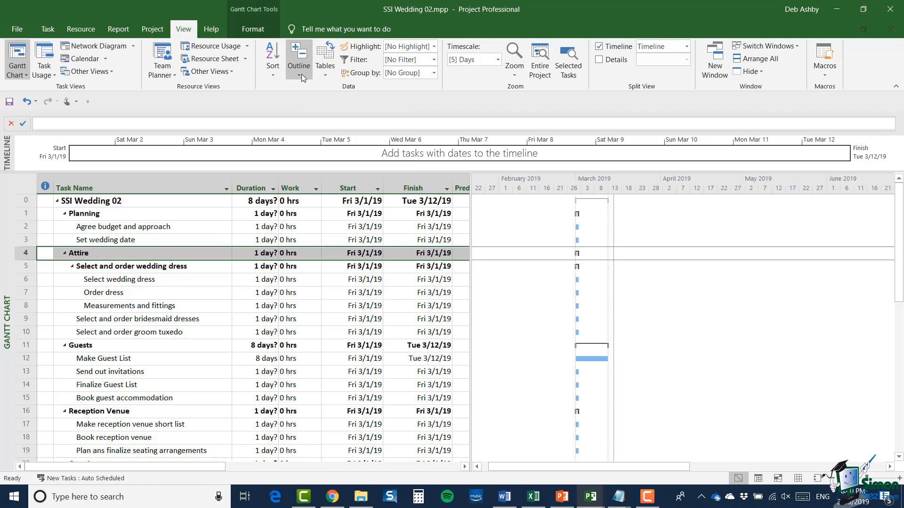
click(301, 74)
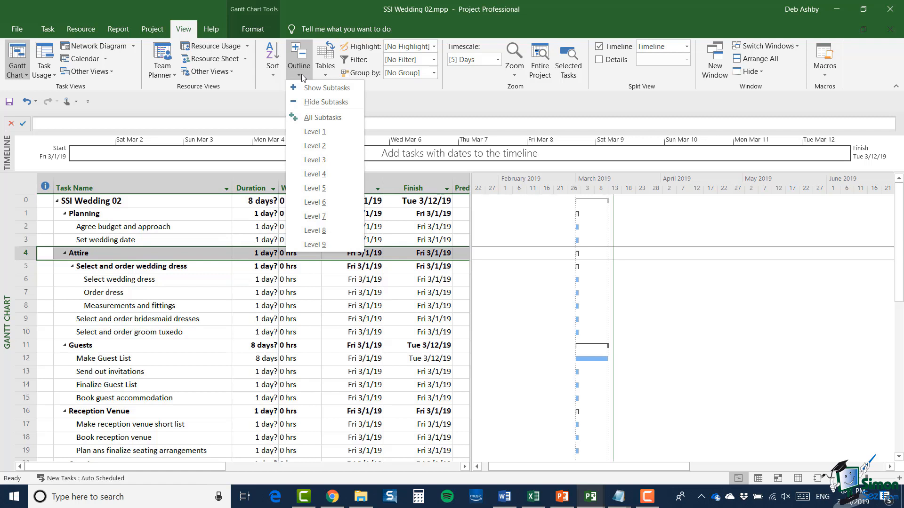
click(322, 103)
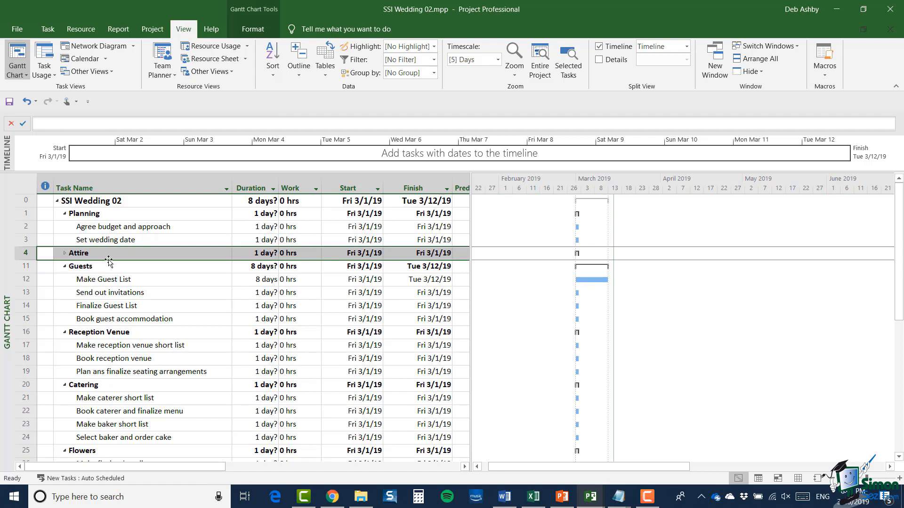
Show the Attire subtasks again through the Outline menu
click(300, 75)
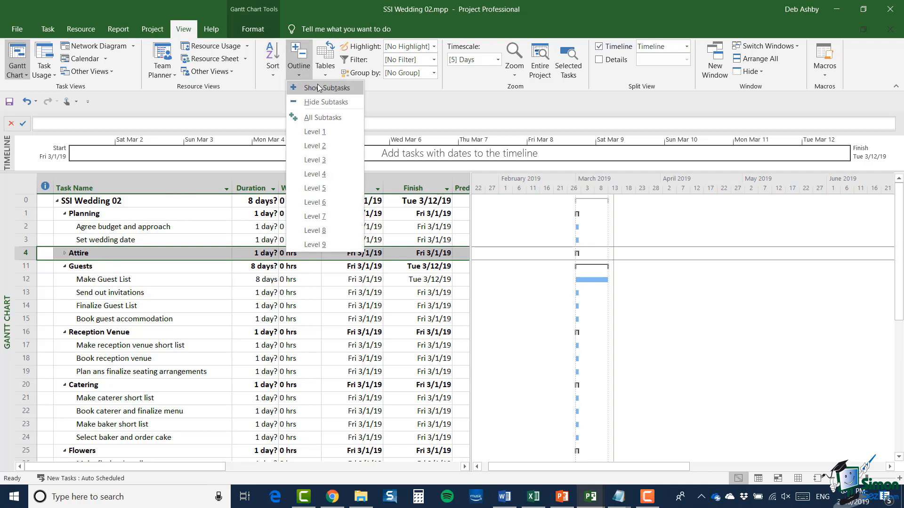
click(346, 93)
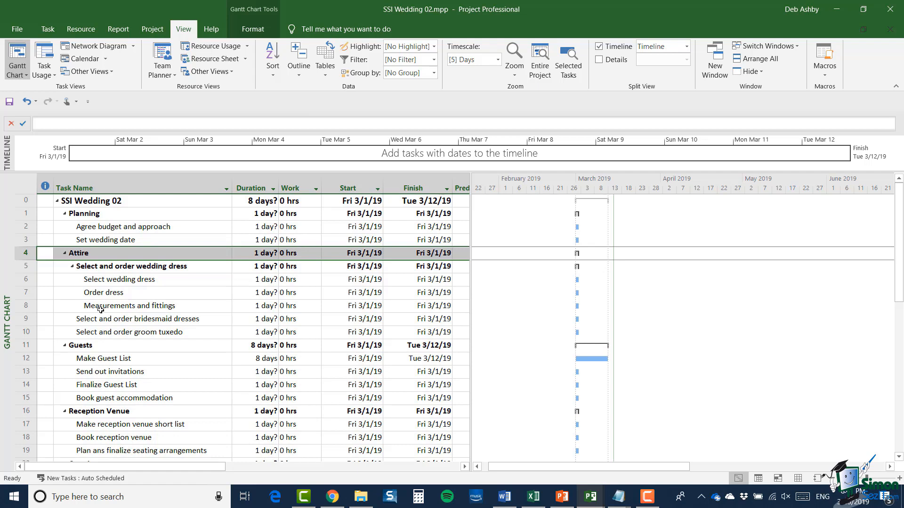
click(307, 74)
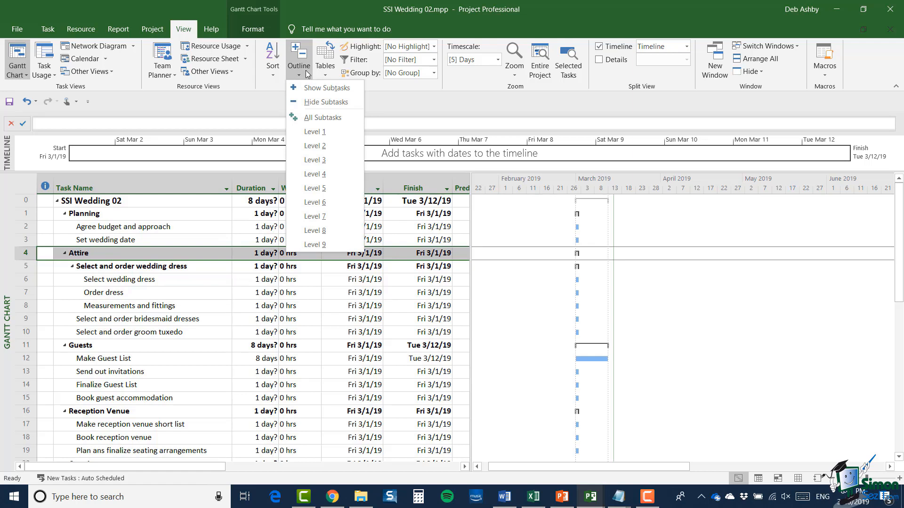
Show the outline at Level 1 only, then expand it to Level 2
click(314, 132)
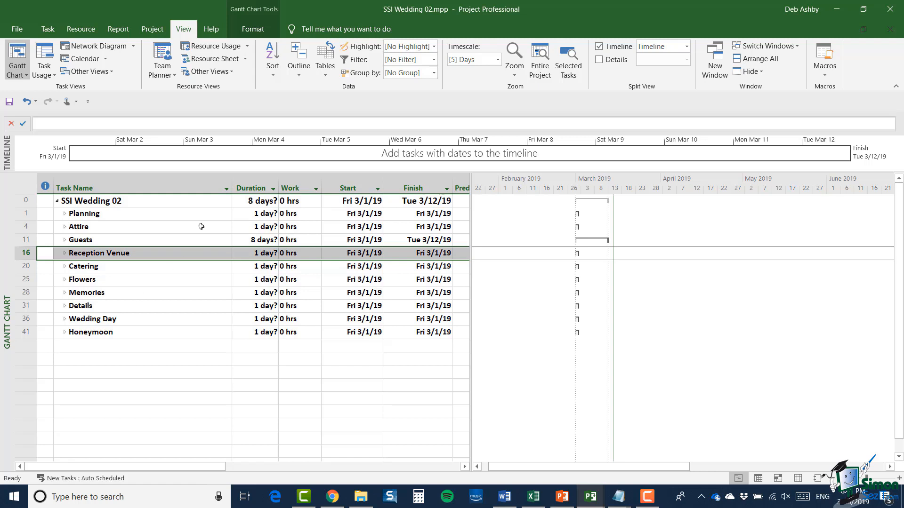
click(302, 72)
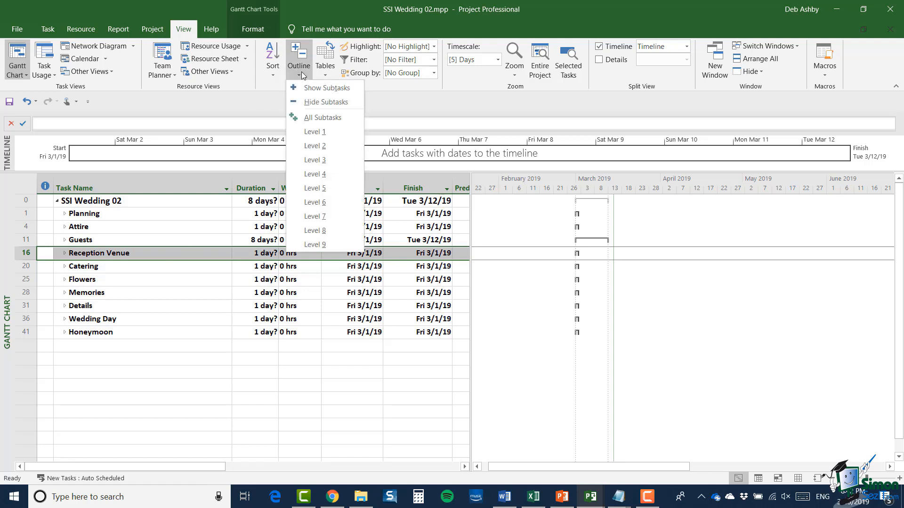
click(304, 150)
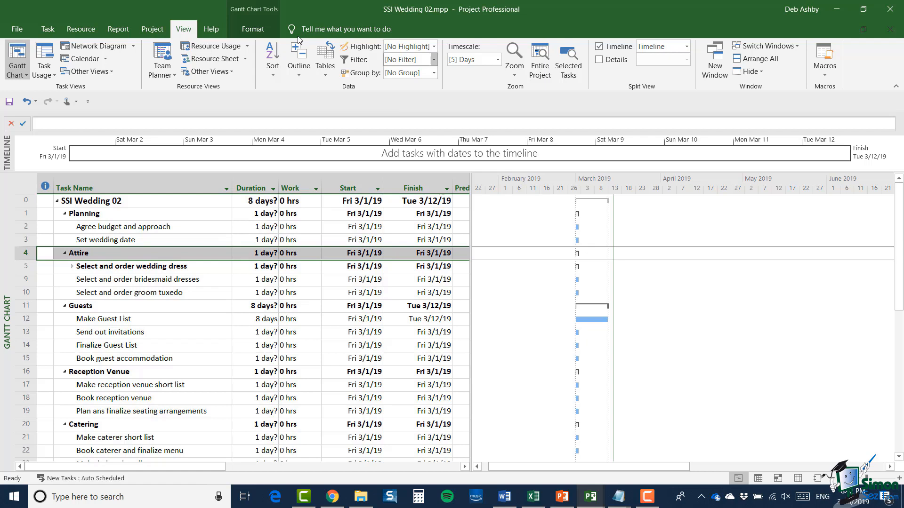
click(250, 30)
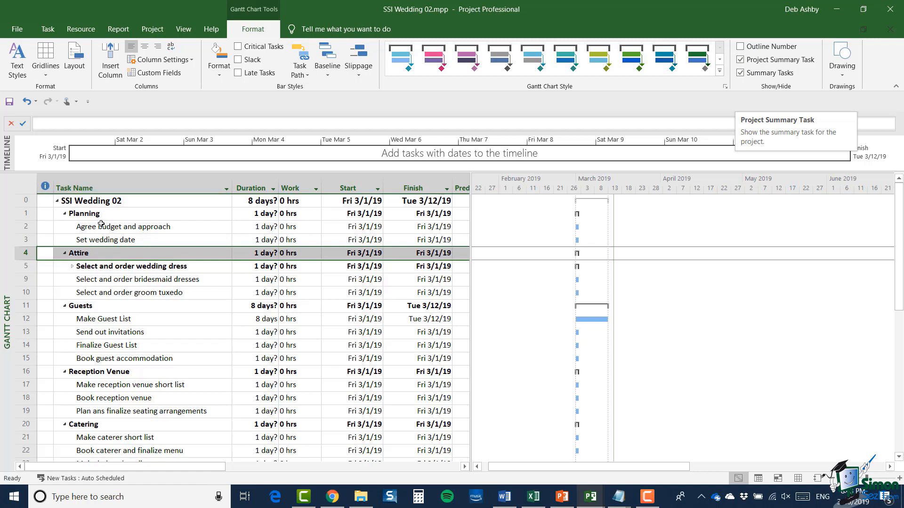
click(740, 60)
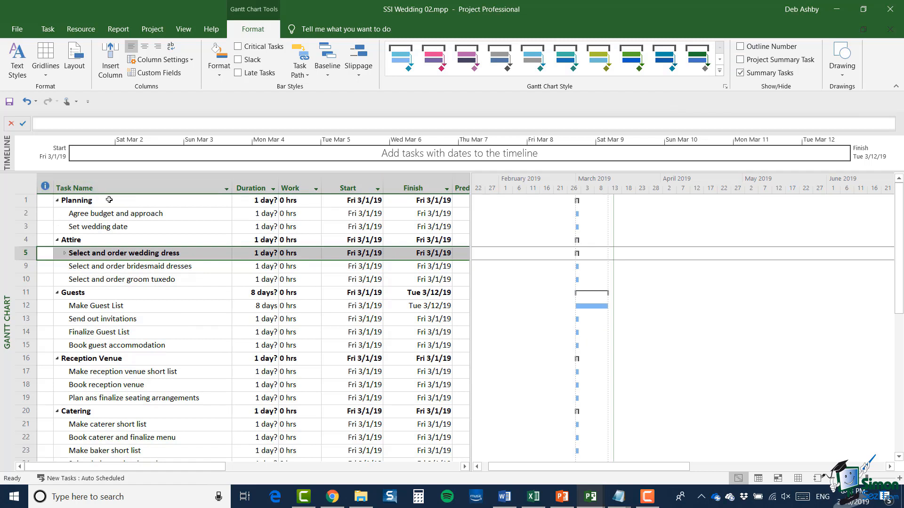
click(740, 61)
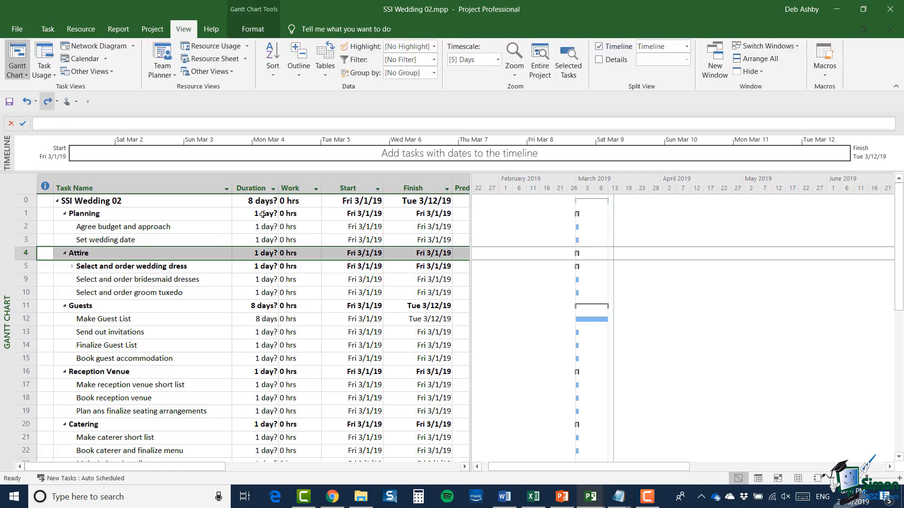
click(80, 202)
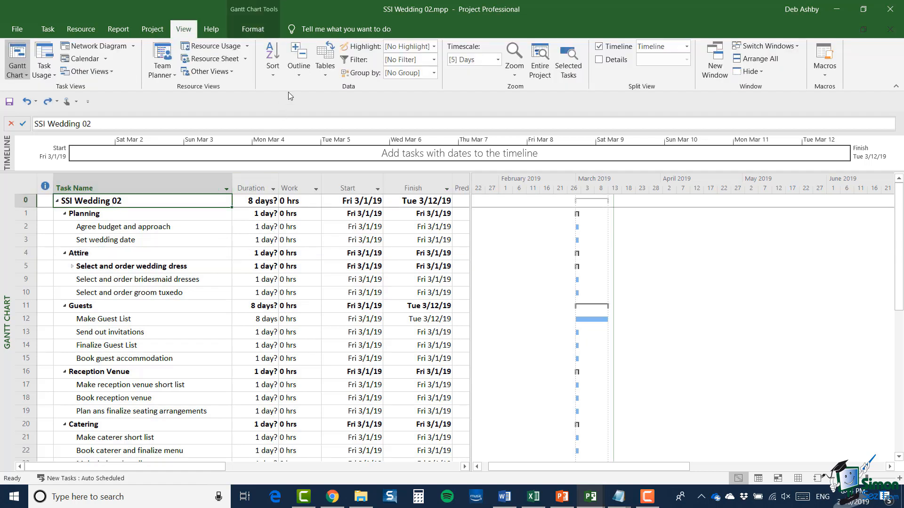
click(299, 73)
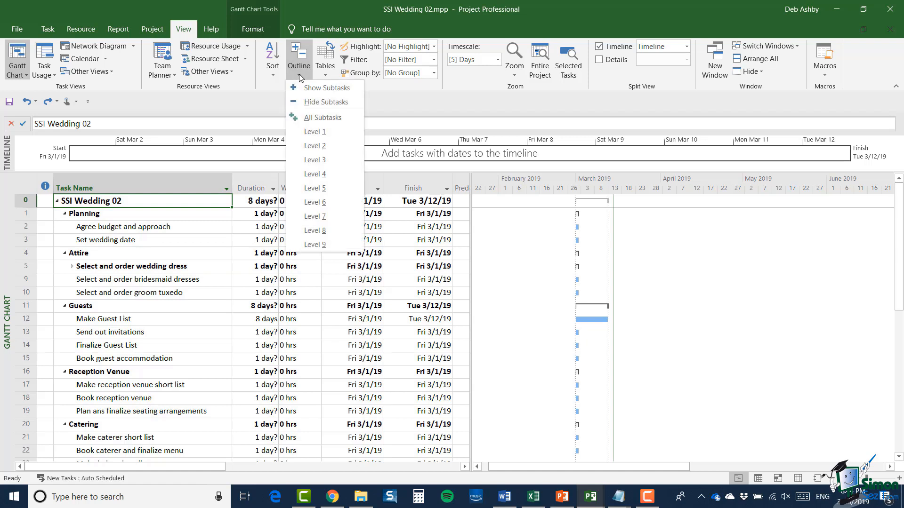
click(307, 103)
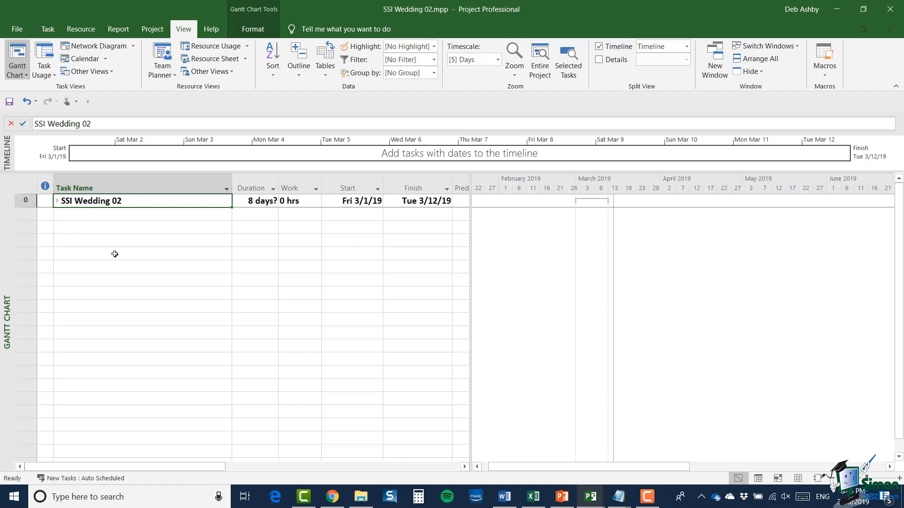
click(303, 74)
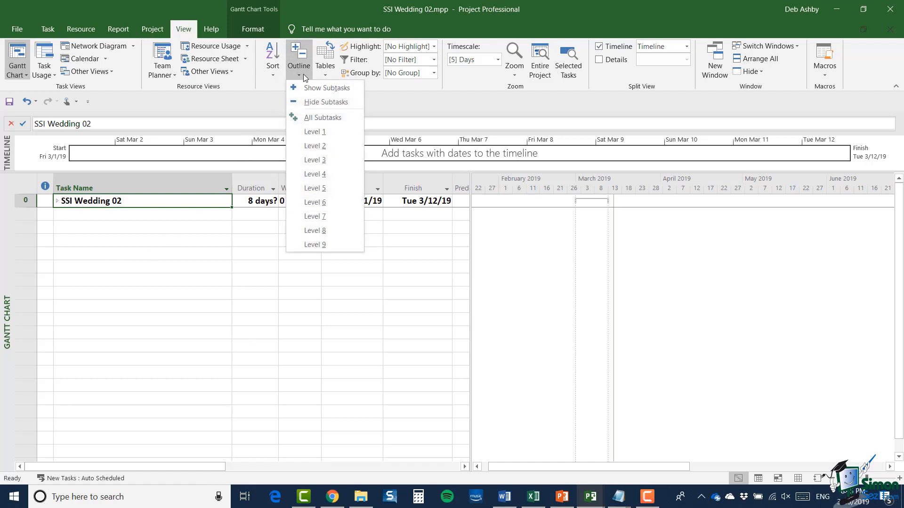
click(324, 88)
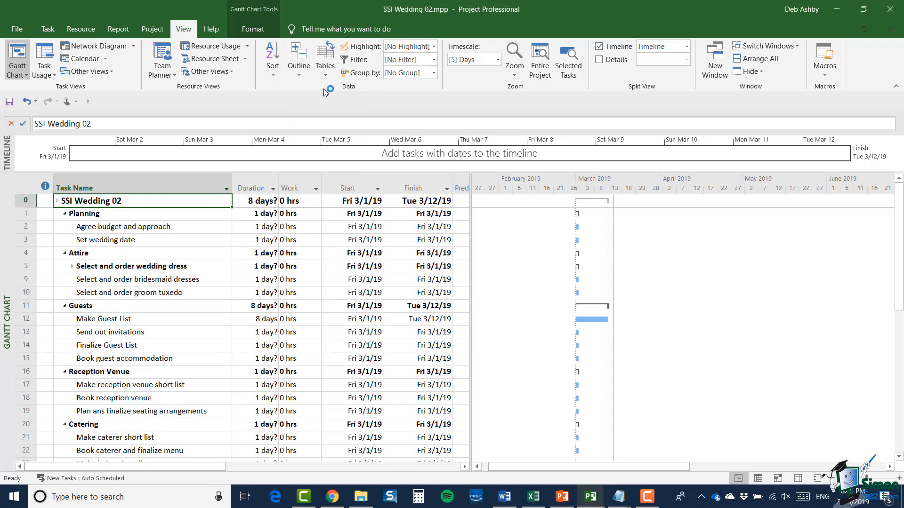
Expand the Select and order wedding dress task to reveal Order dress and Measurements and fittings
click(26, 267)
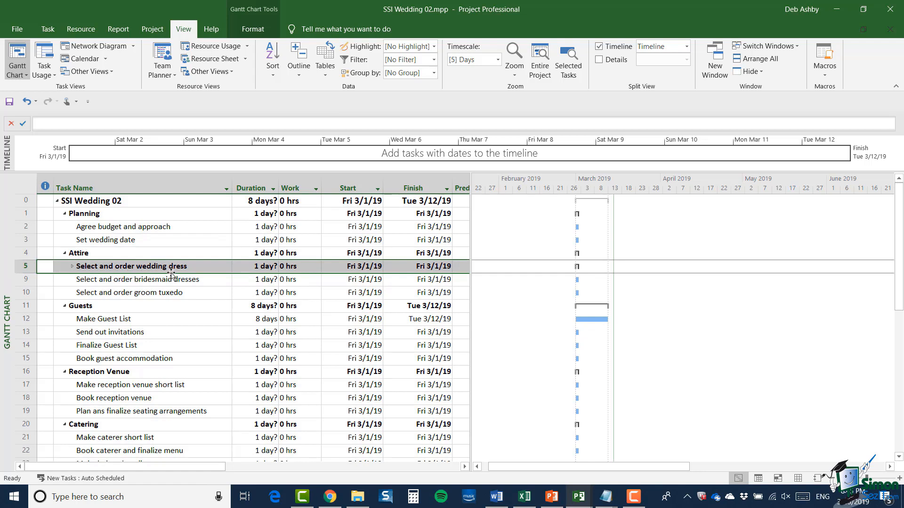
click(72, 267)
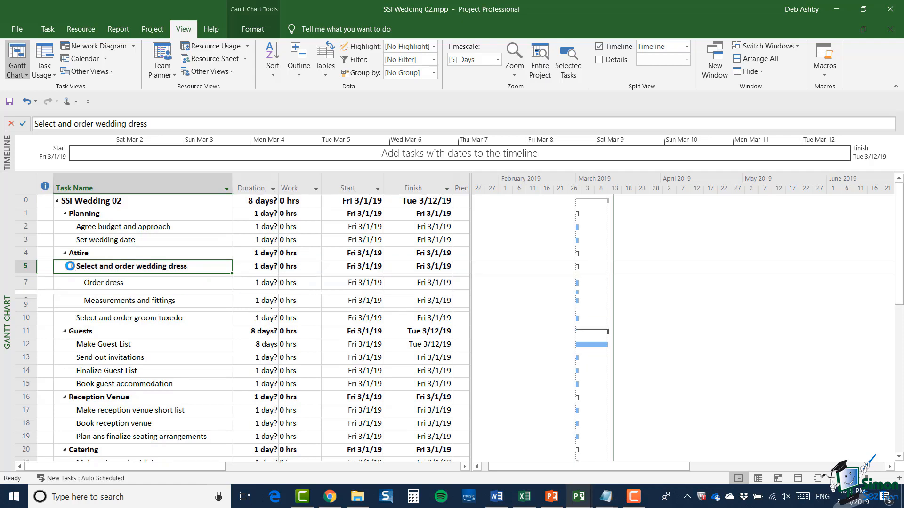